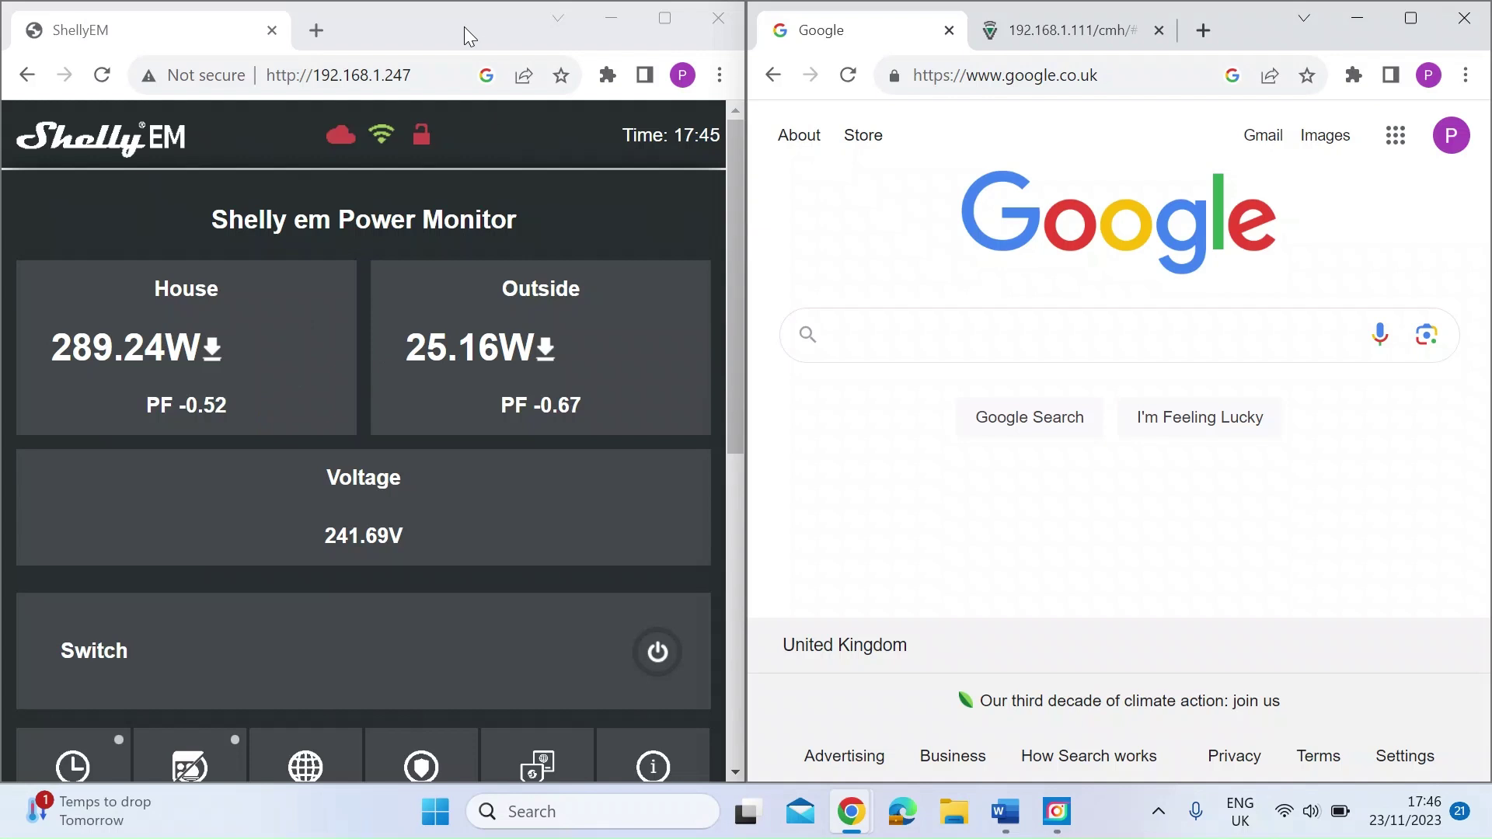
Step: On the Shelly EM dashboard, switch the Switch output on and then back off
{"action": "left_click", "coordinate": [440, 27]}
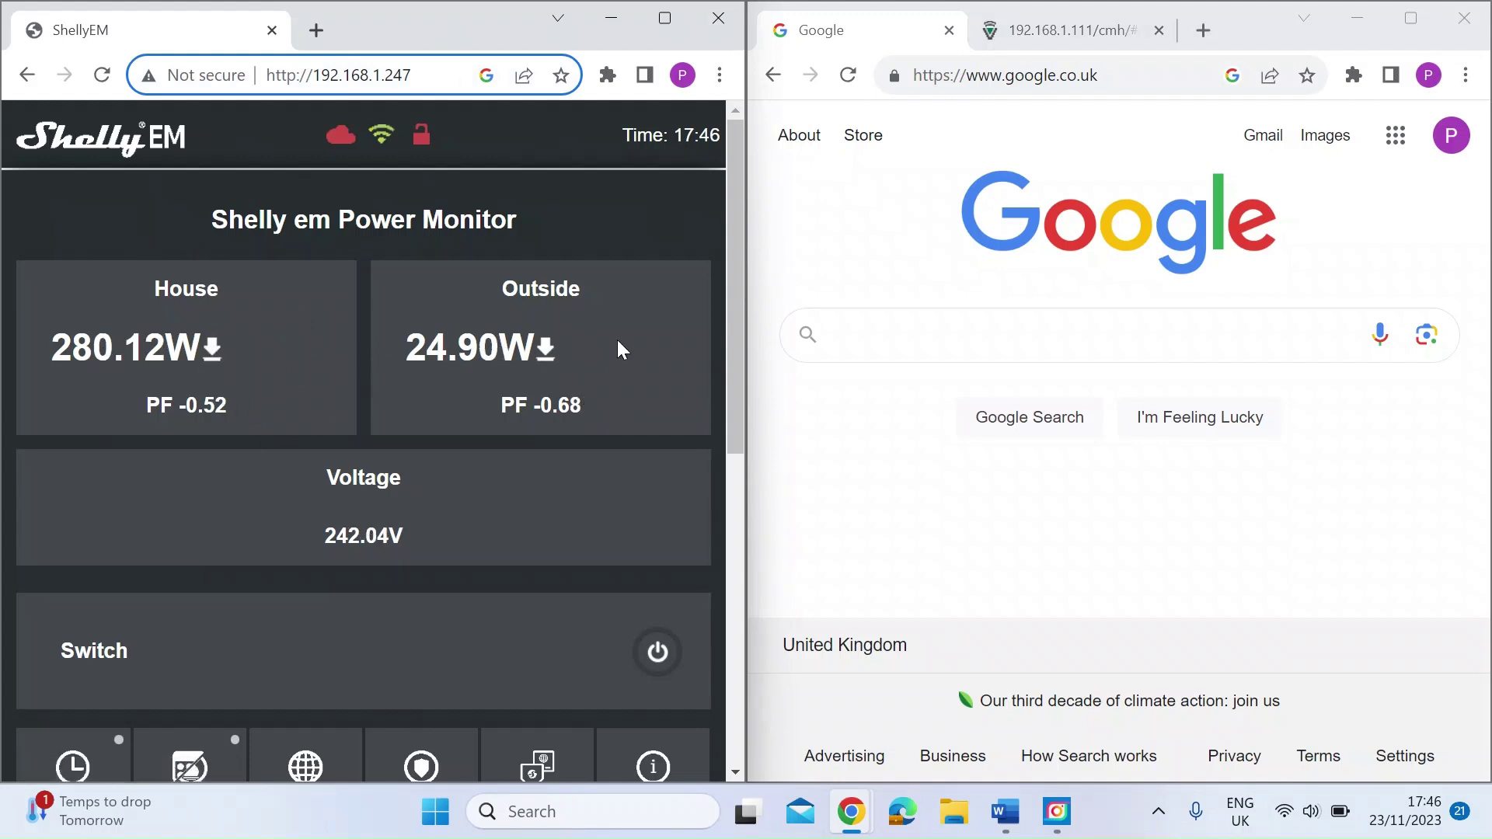
{"action": "scroll", "coordinate": [618, 342], "scroll_direction": "down", "scroll_amount": 2}
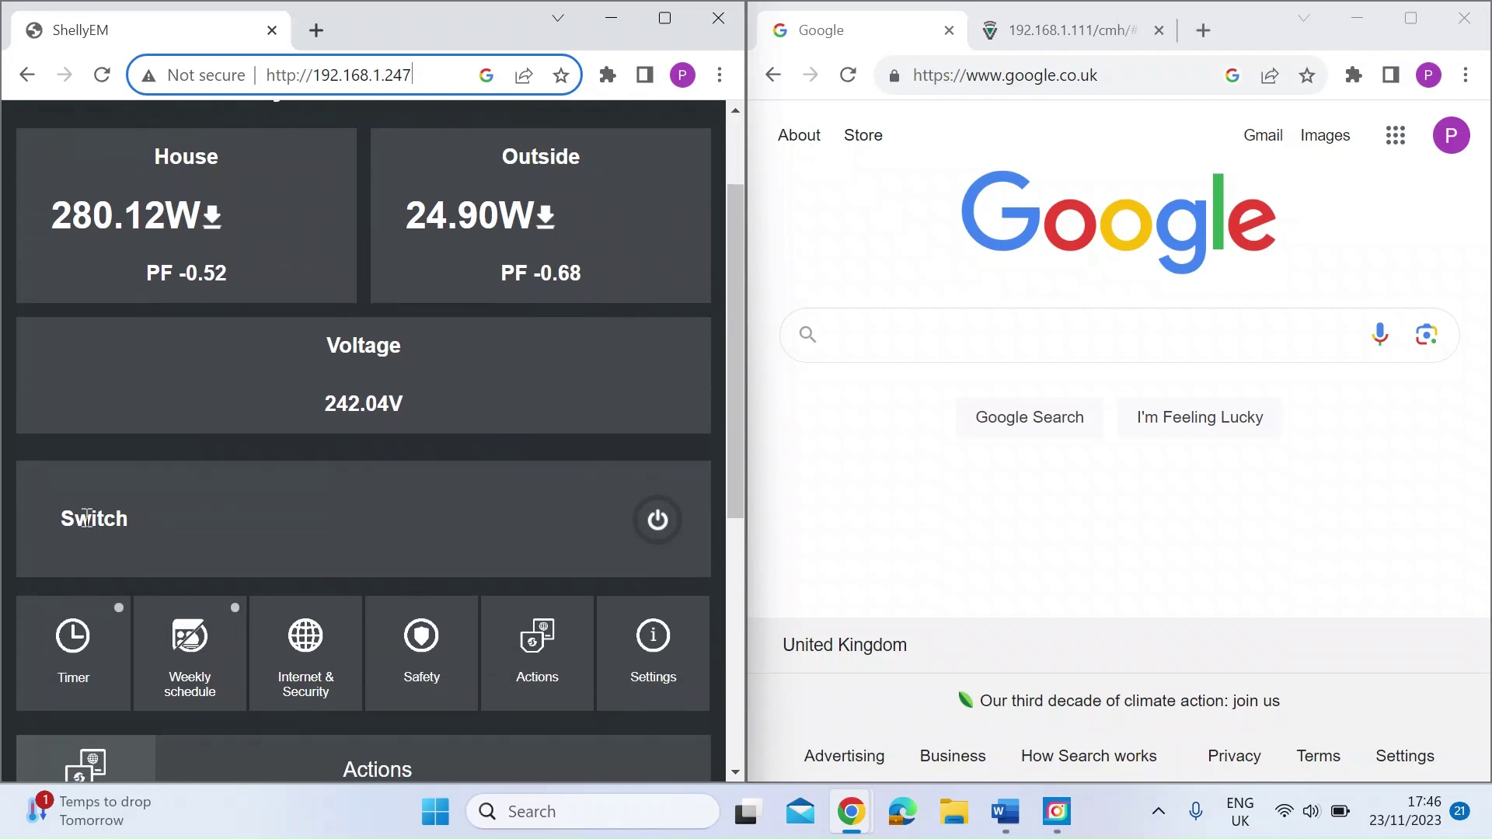
{"action": "left_click_drag", "start_coordinate": [53, 521], "coordinate": [164, 526]}
{"action": "left_click", "coordinate": [419, 527]}
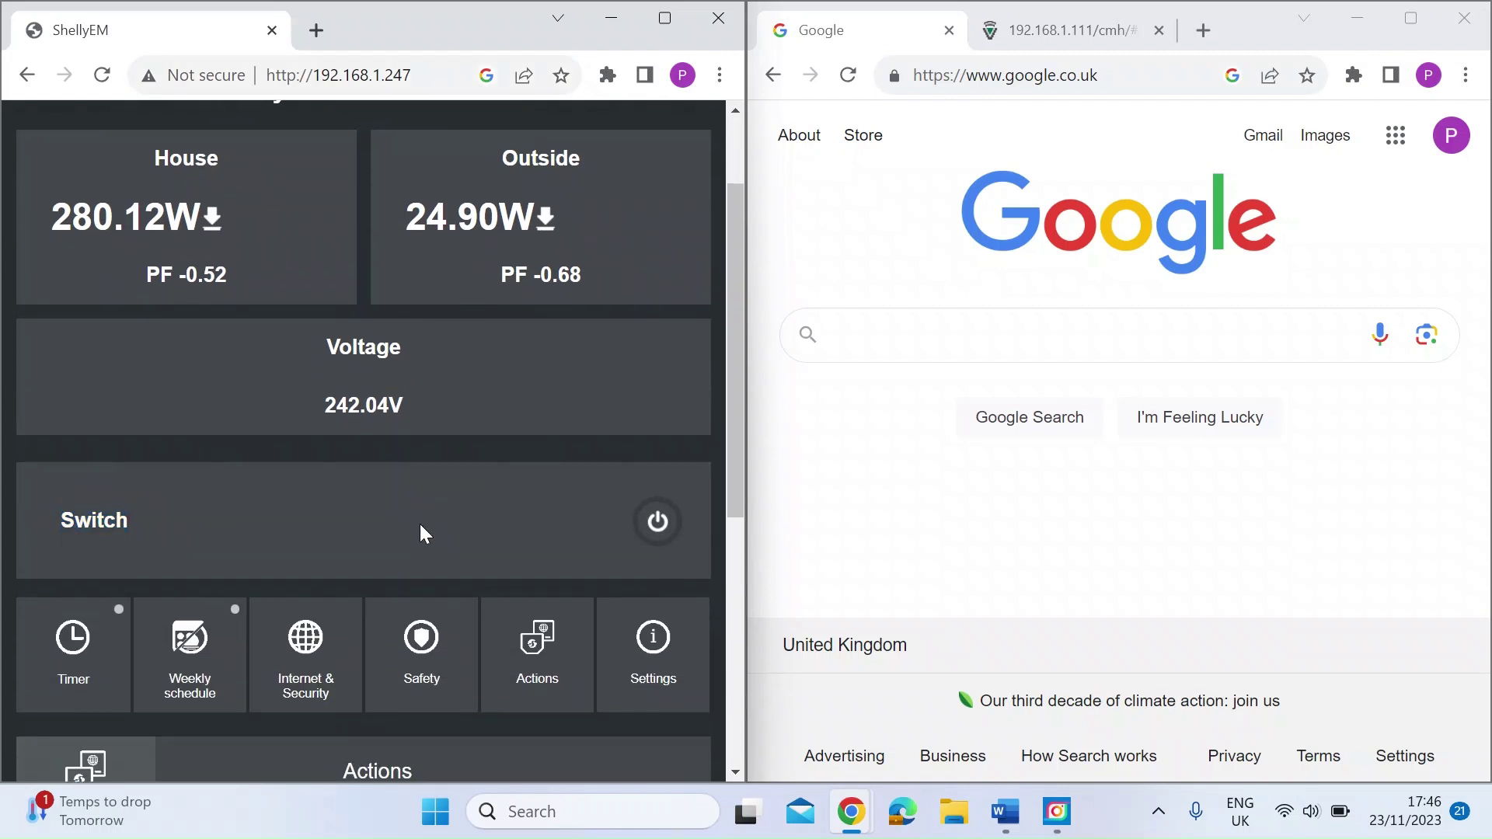
{"action": "scroll", "coordinate": [419, 527], "scroll_direction": "up", "scroll_amount": 1}
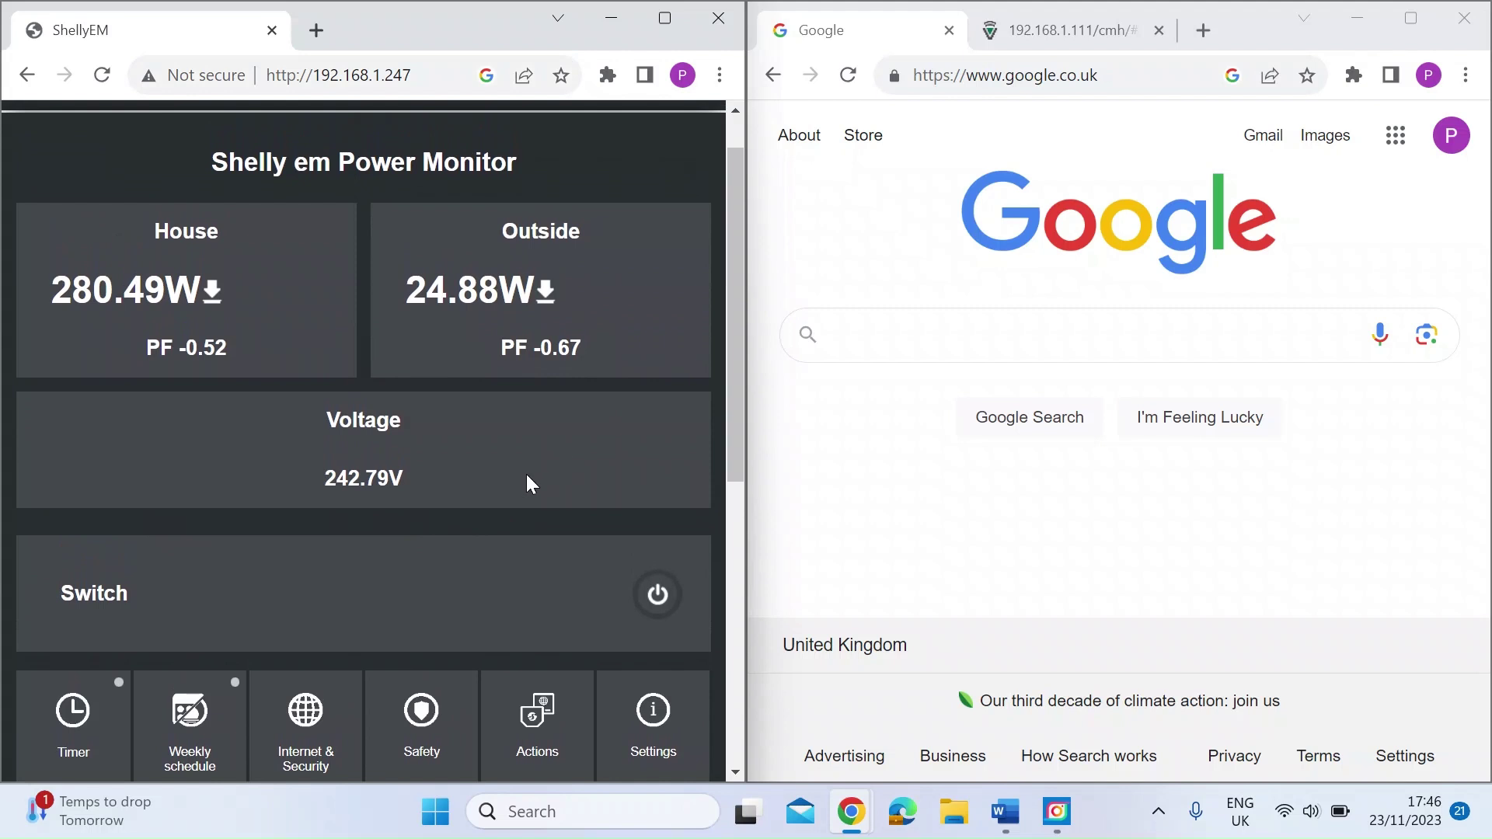
{"action": "scroll", "coordinate": [541, 600], "scroll_direction": "down", "scroll_amount": 1}
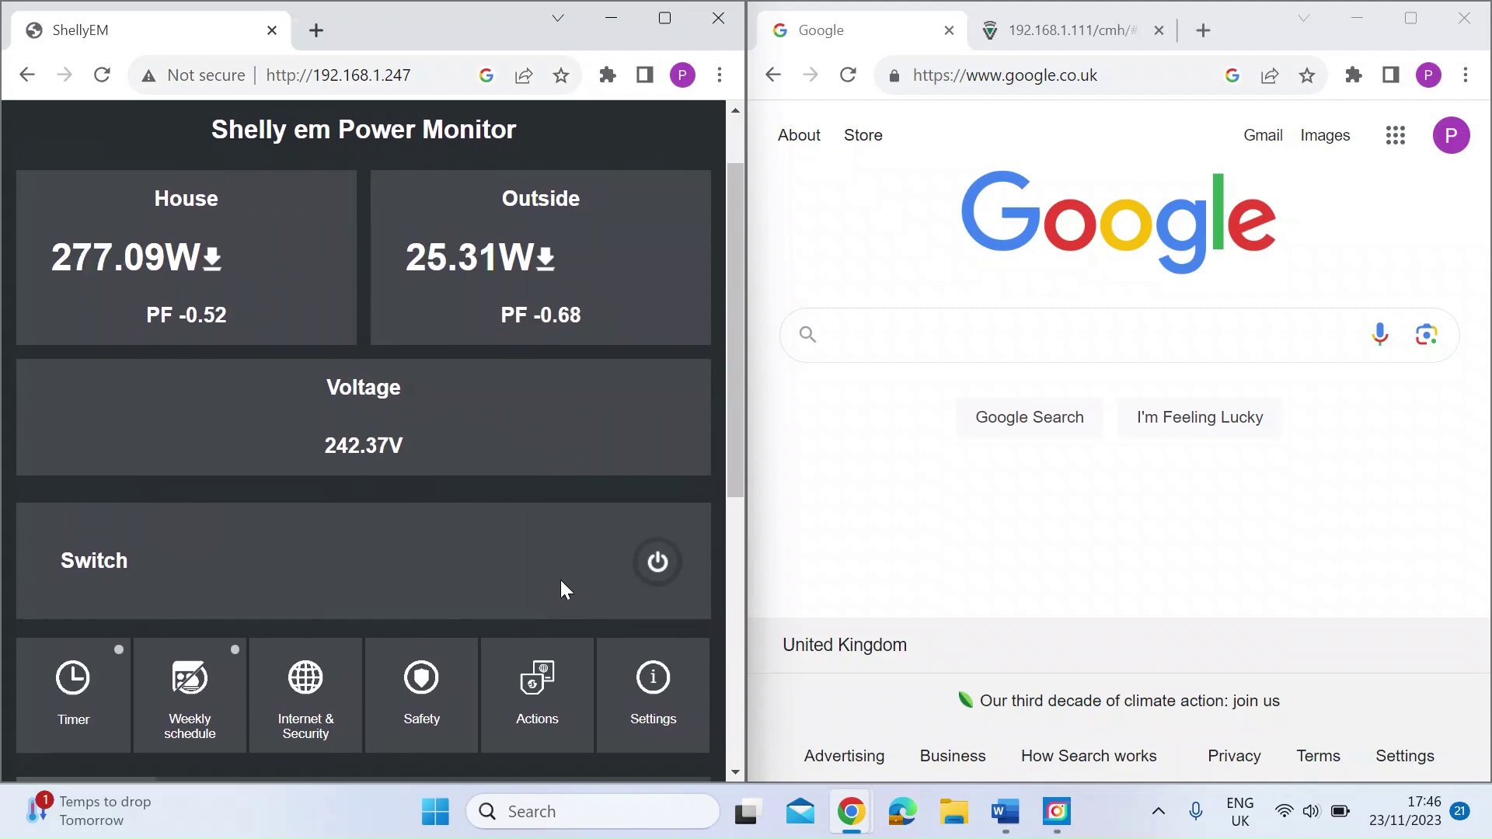
{"action": "left_click", "coordinate": [656, 564]}
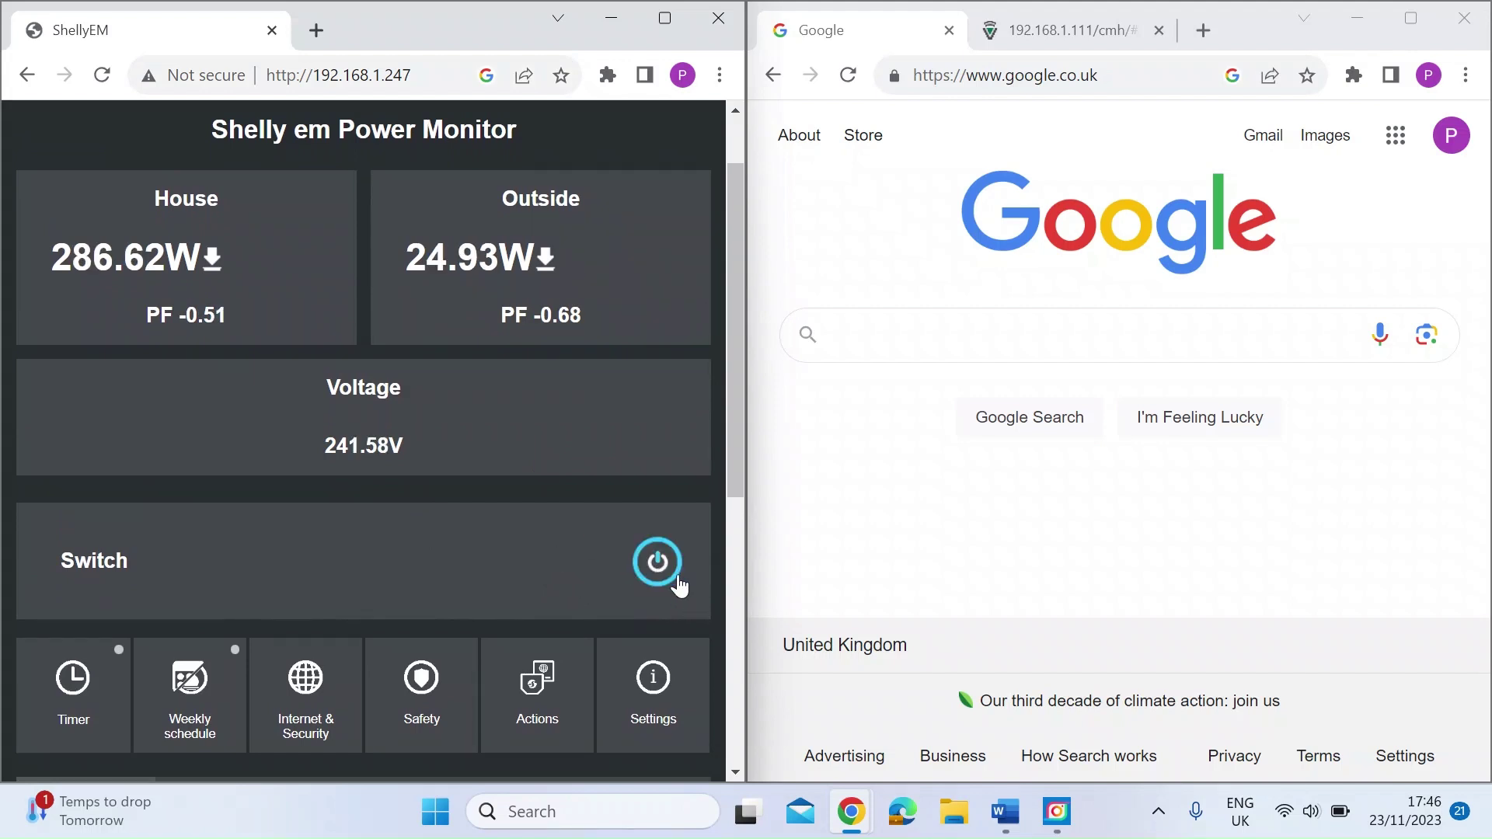
{"action": "left_click", "coordinate": [651, 565]}
{"action": "scroll", "coordinate": [503, 584], "scroll_direction": "up", "scroll_amount": 1}
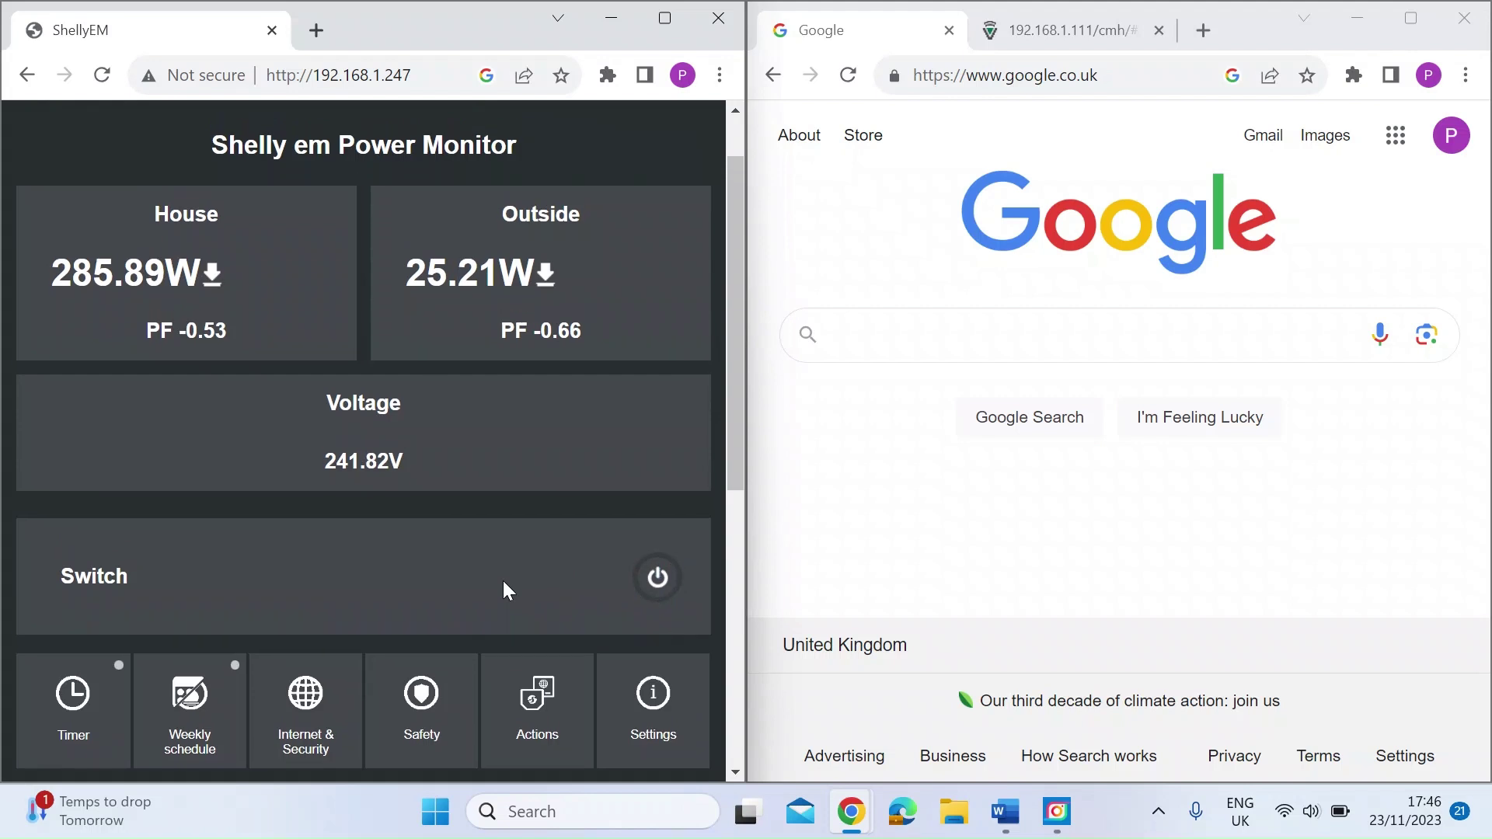
{"action": "scroll", "coordinate": [503, 584], "scroll_direction": "up", "scroll_amount": 1}
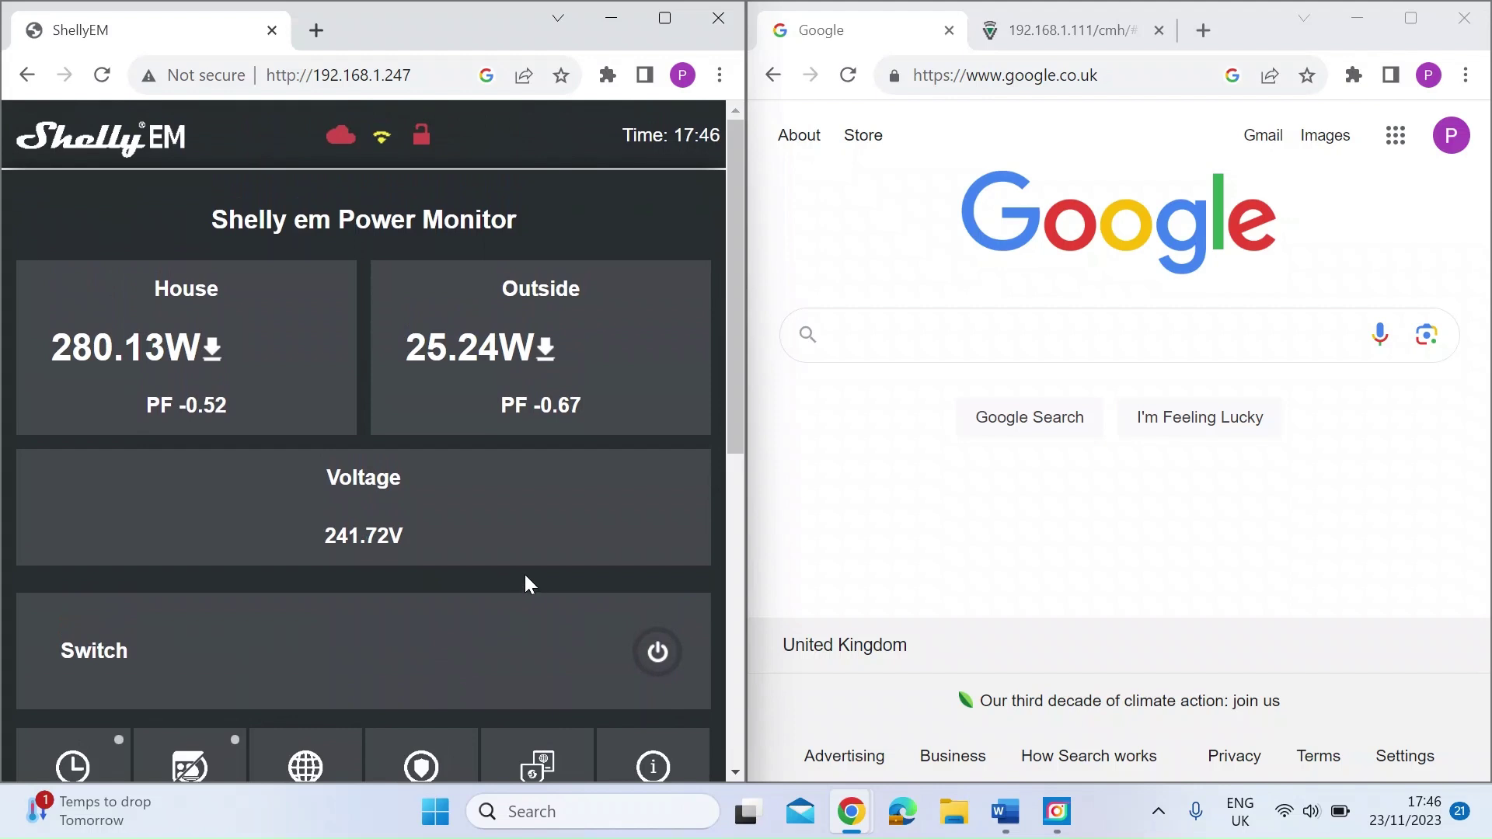
Step: Switch to the Word document 'Shelly http webhooks.docx'
{"action": "key", "text": "alt+Tab"}
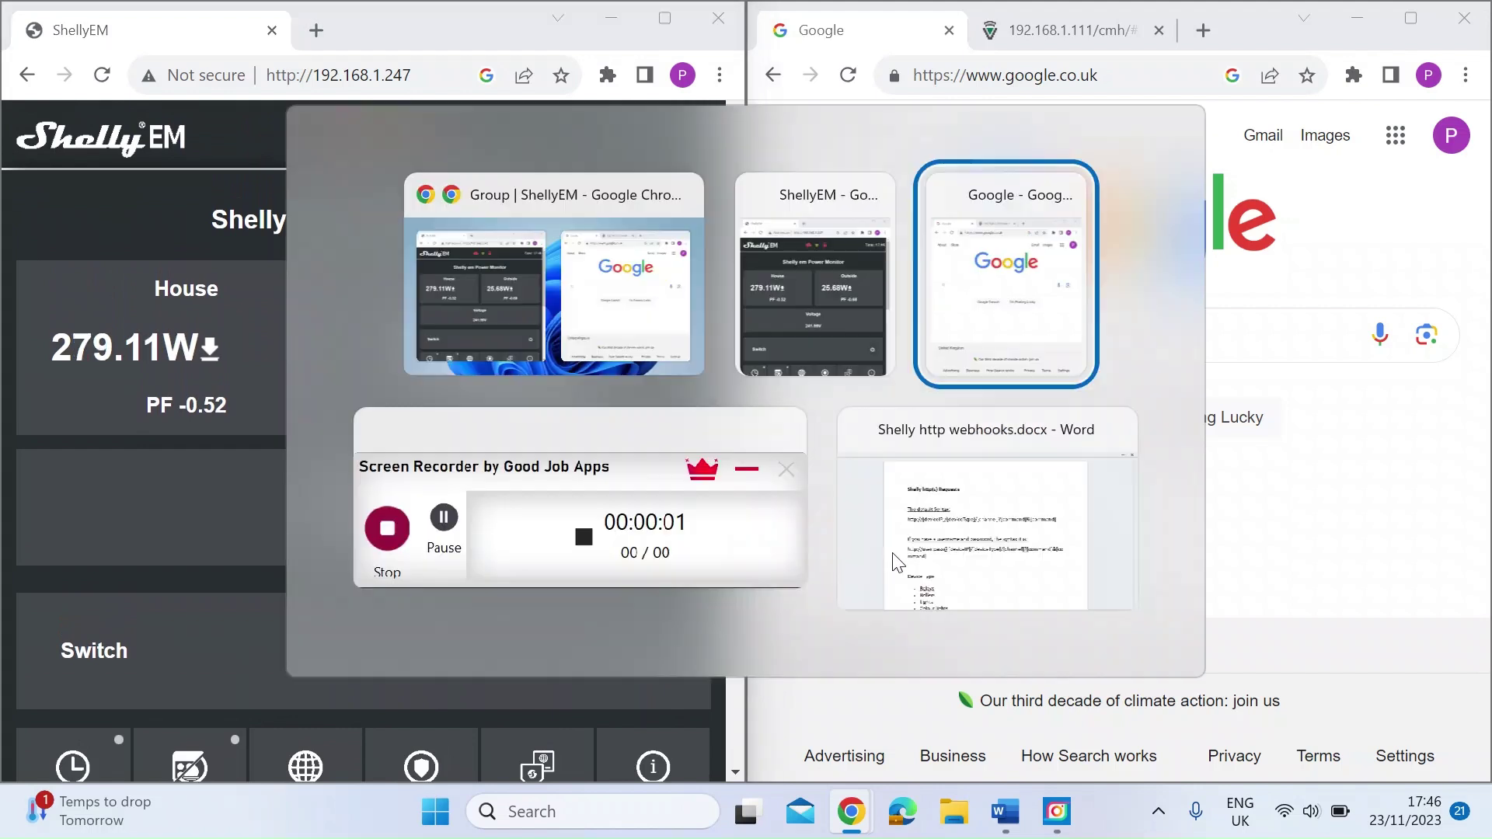
{"action": "key", "text": "alt+Tab"}
{"action": "key", "text": "alt+Tab"}
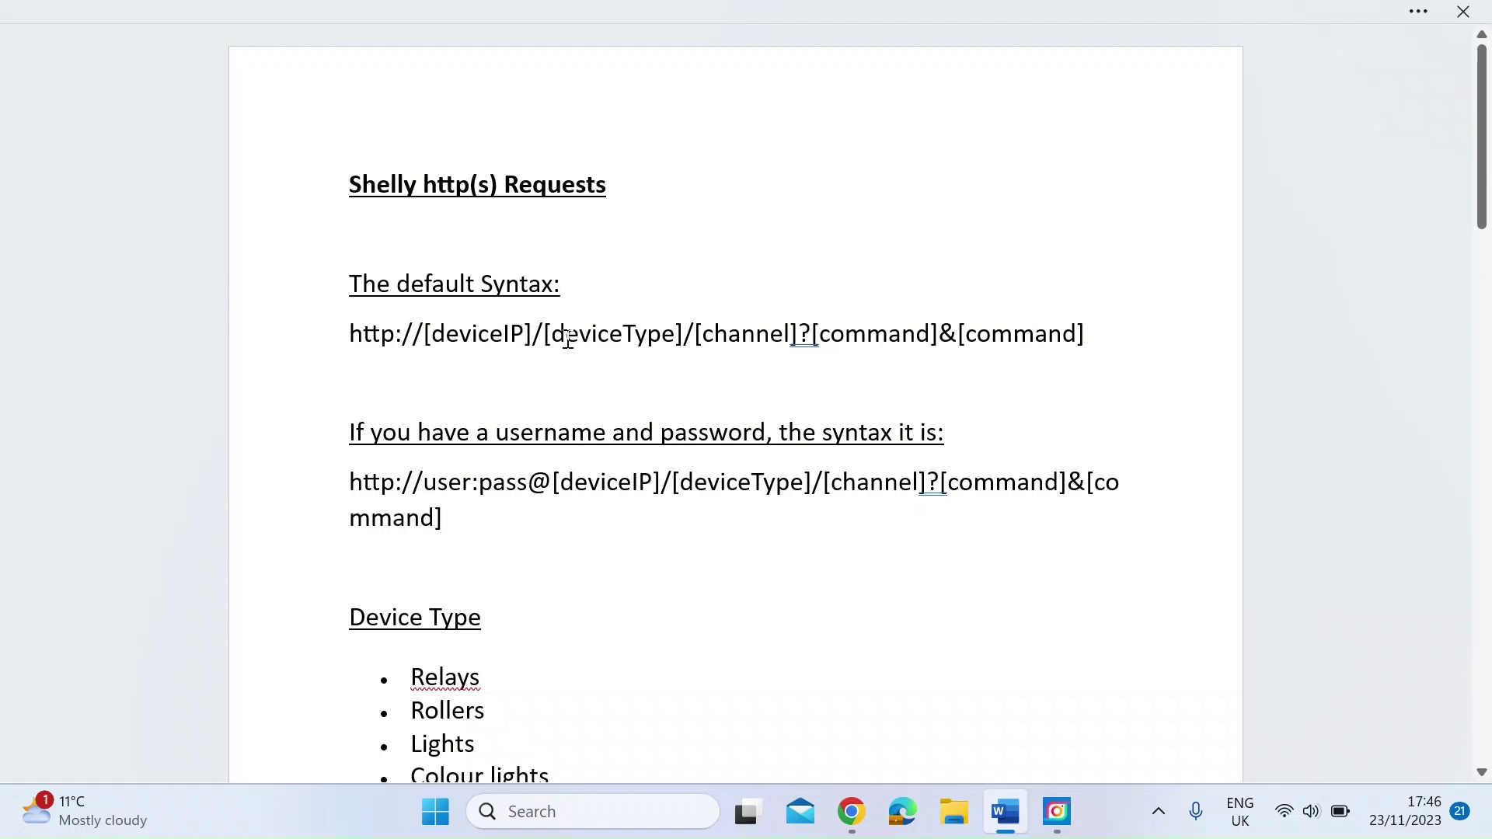
{"action": "scroll", "coordinate": [580, 603], "scroll_direction": "down", "scroll_amount": 3}
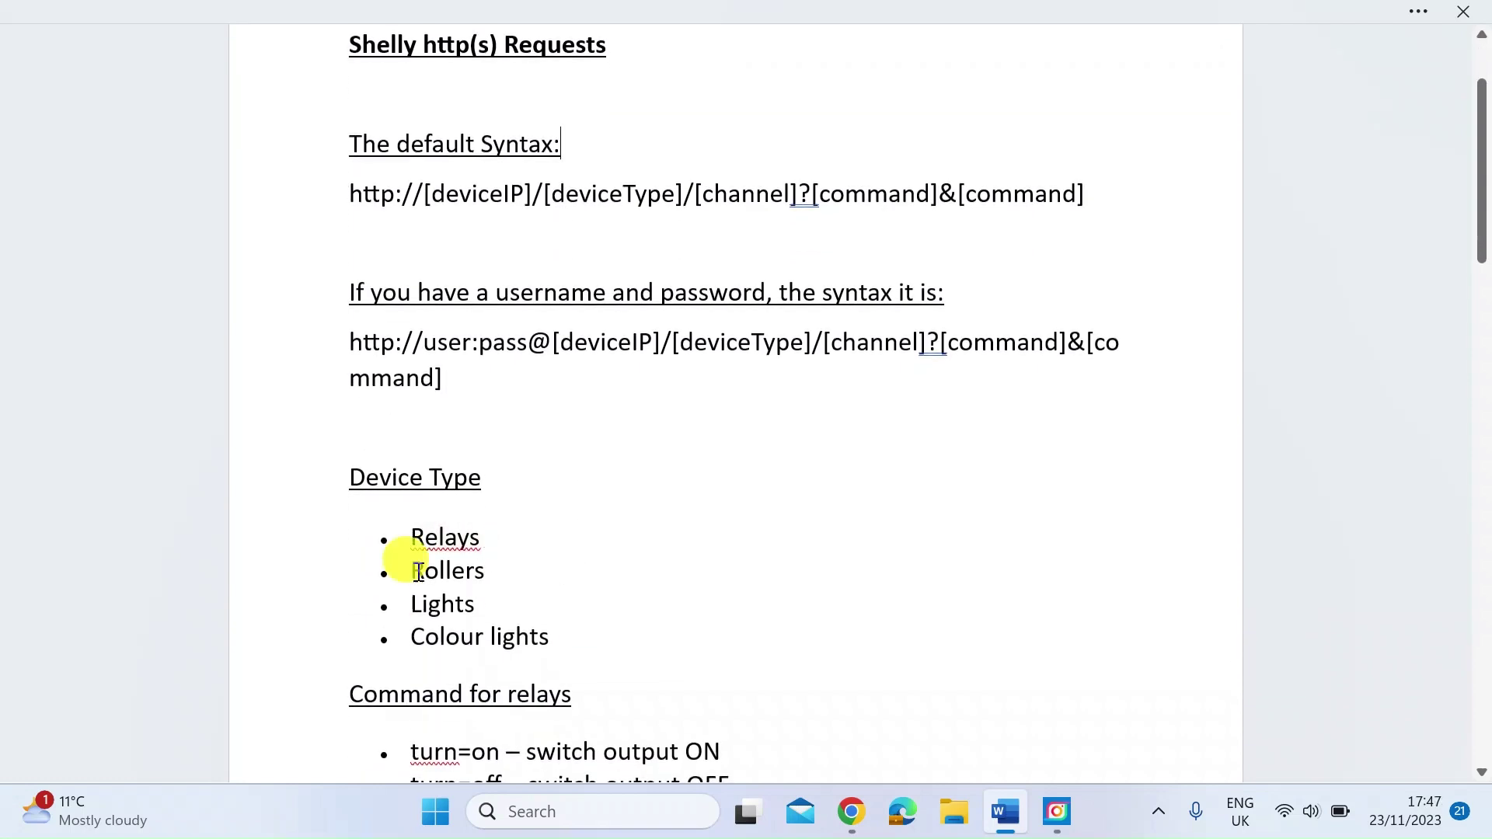
Step: Review the URL syntax, highlighting the Rollers, Lights and Relays device types
{"action": "left_click_drag", "start_coordinate": [407, 572], "coordinate": [405, 605]}
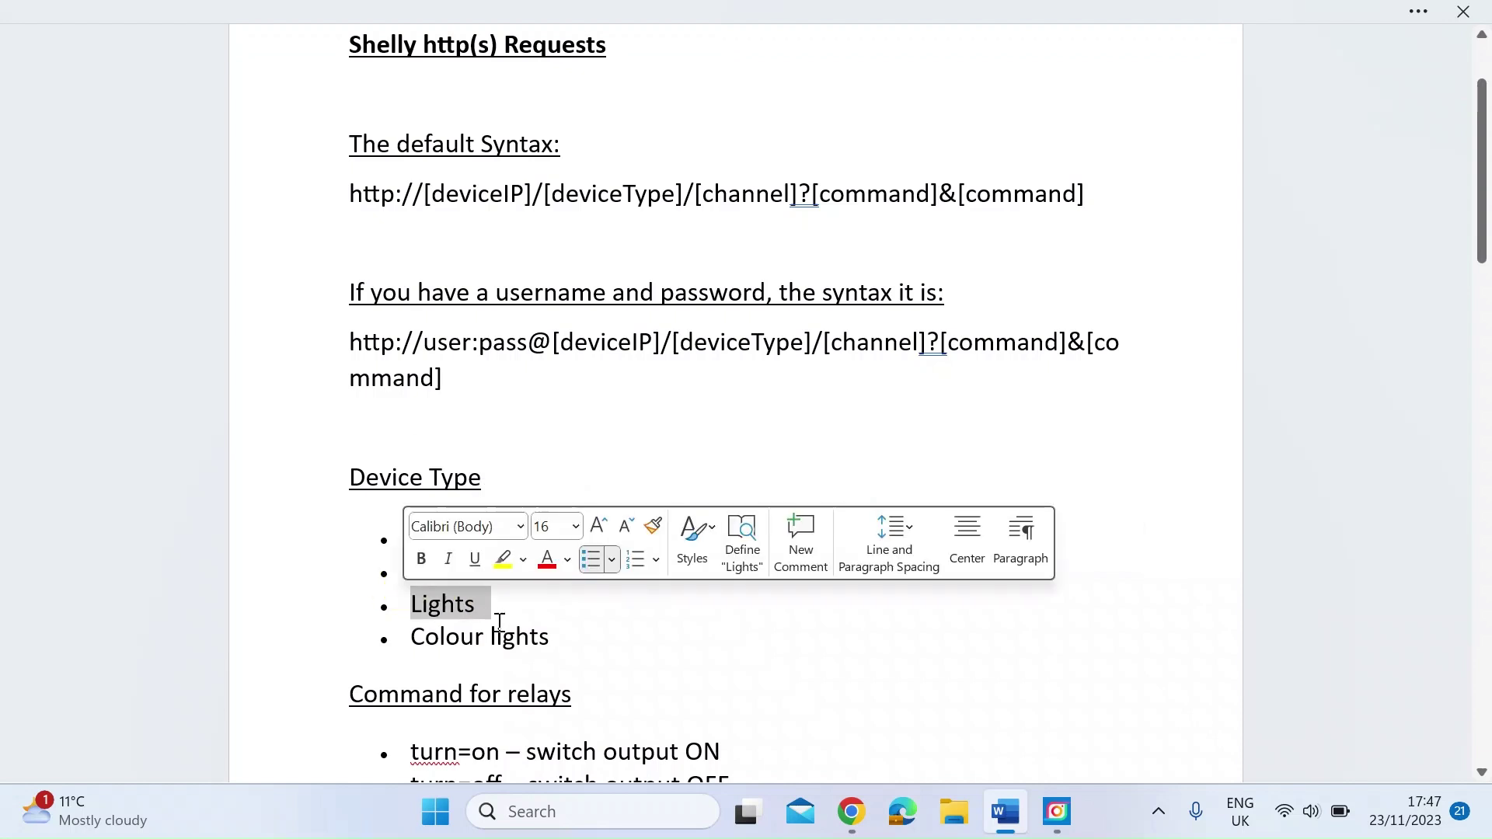
{"action": "left_click_drag", "start_coordinate": [558, 639], "coordinate": [420, 638]}
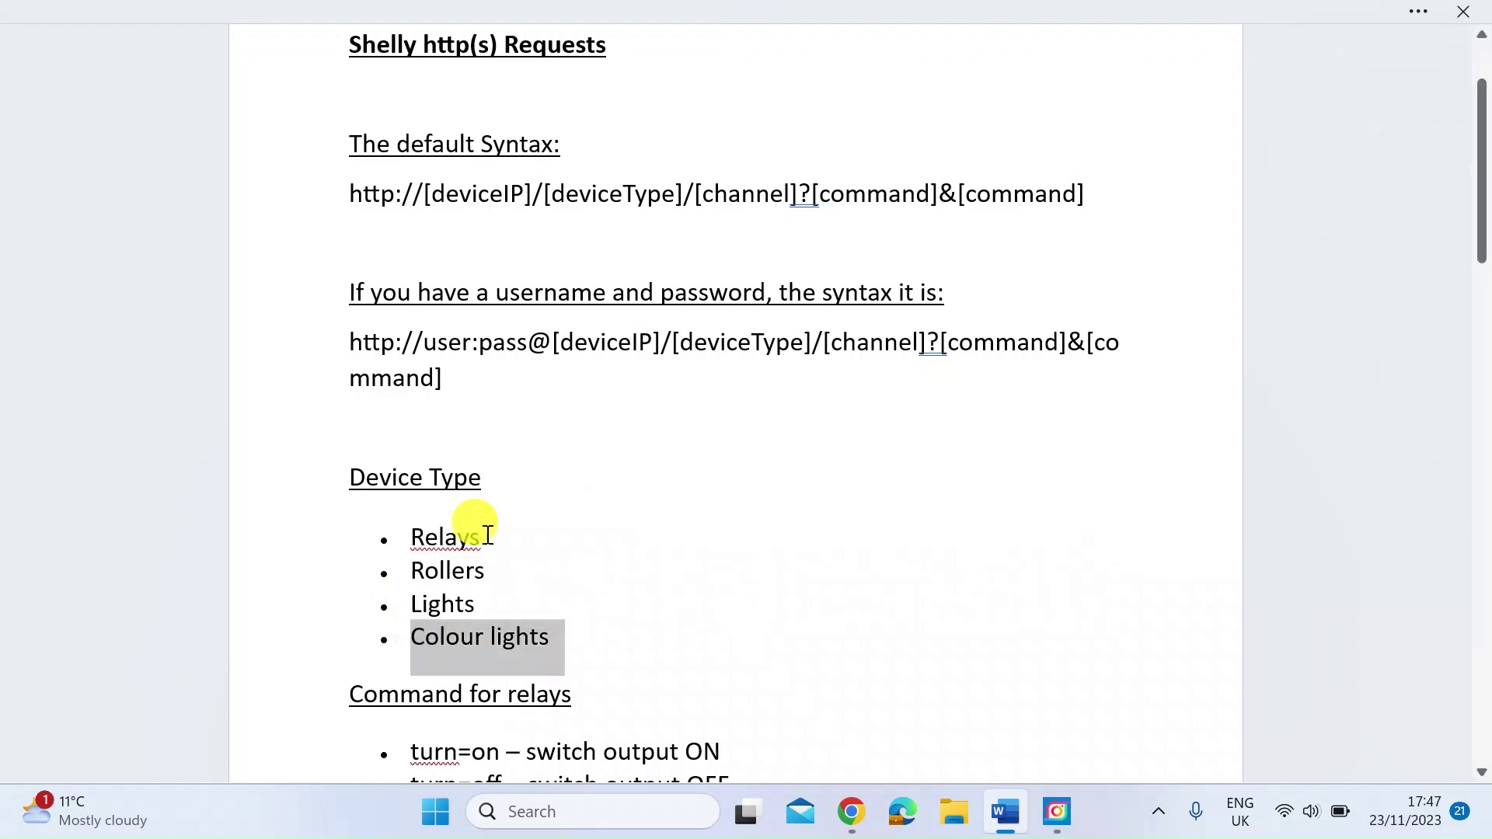
{"action": "left_click", "coordinate": [483, 535]}
{"action": "double_click", "coordinate": [435, 538]}
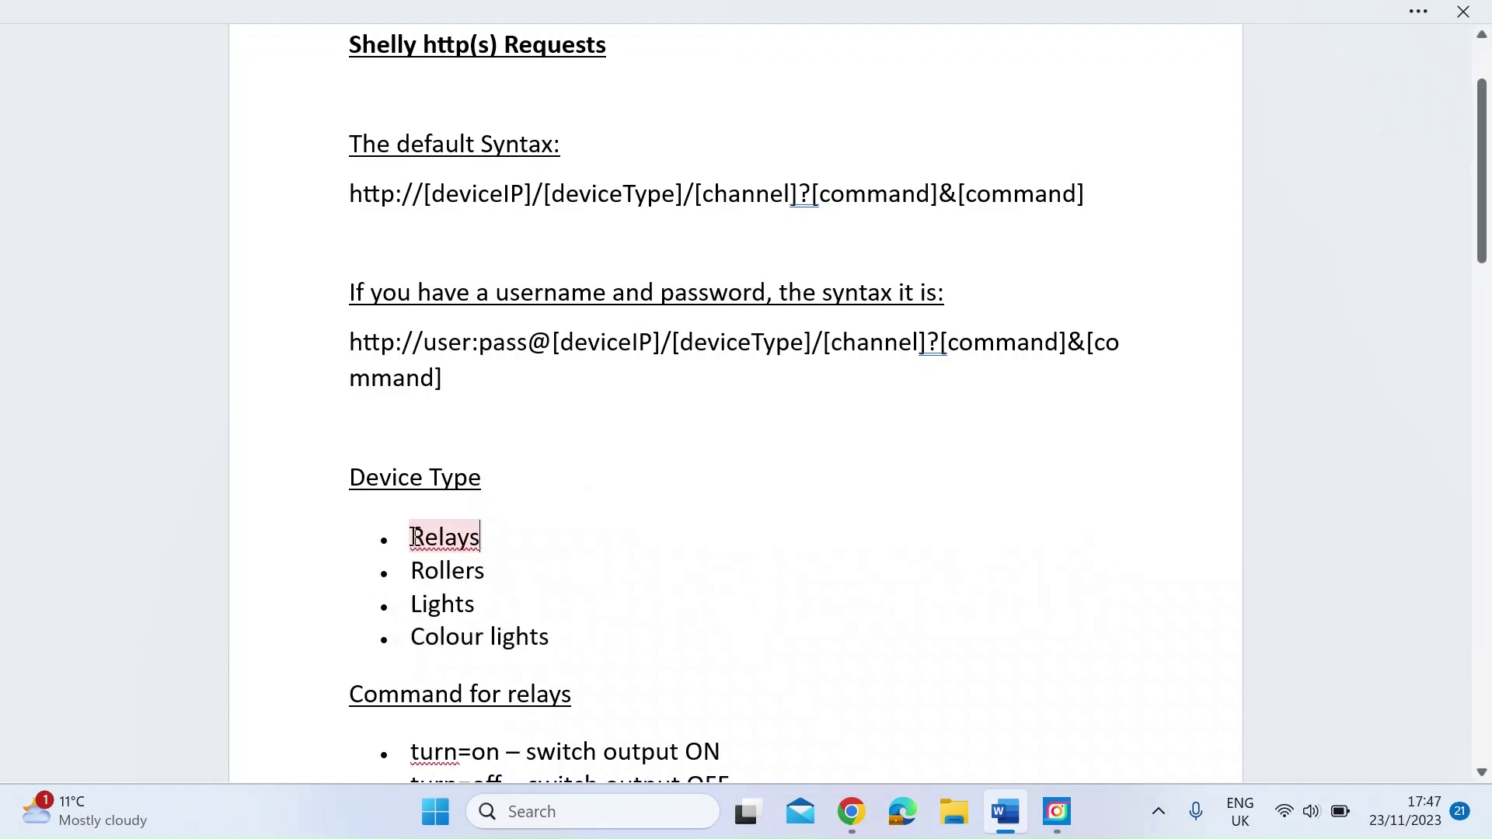
{"action": "left_click_drag", "start_coordinate": [421, 535], "coordinate": [480, 535]}
{"action": "left_click", "coordinate": [593, 232]}
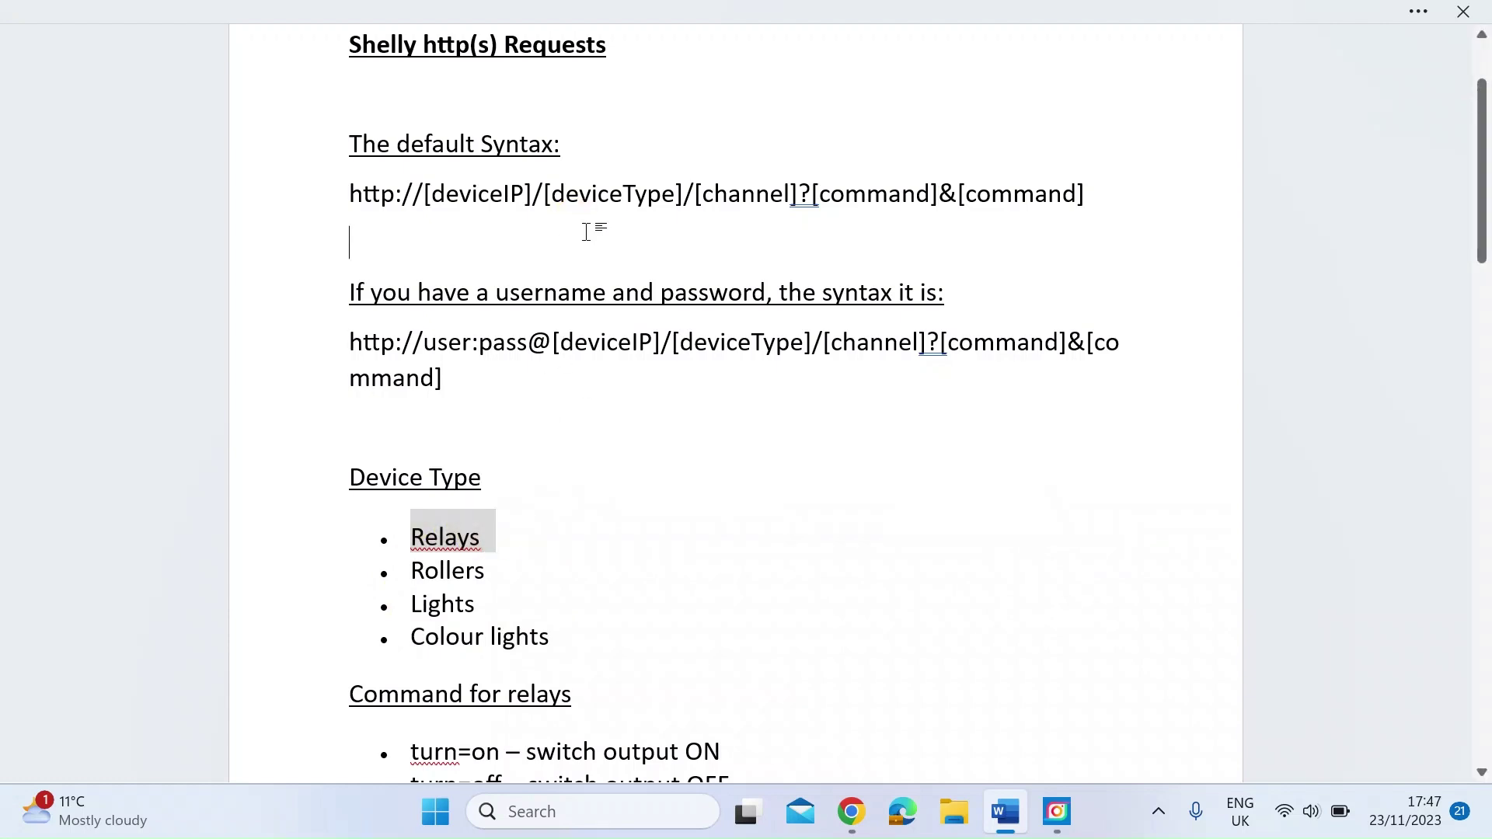
{"action": "scroll", "coordinate": [613, 220], "scroll_direction": "up", "scroll_amount": 1}
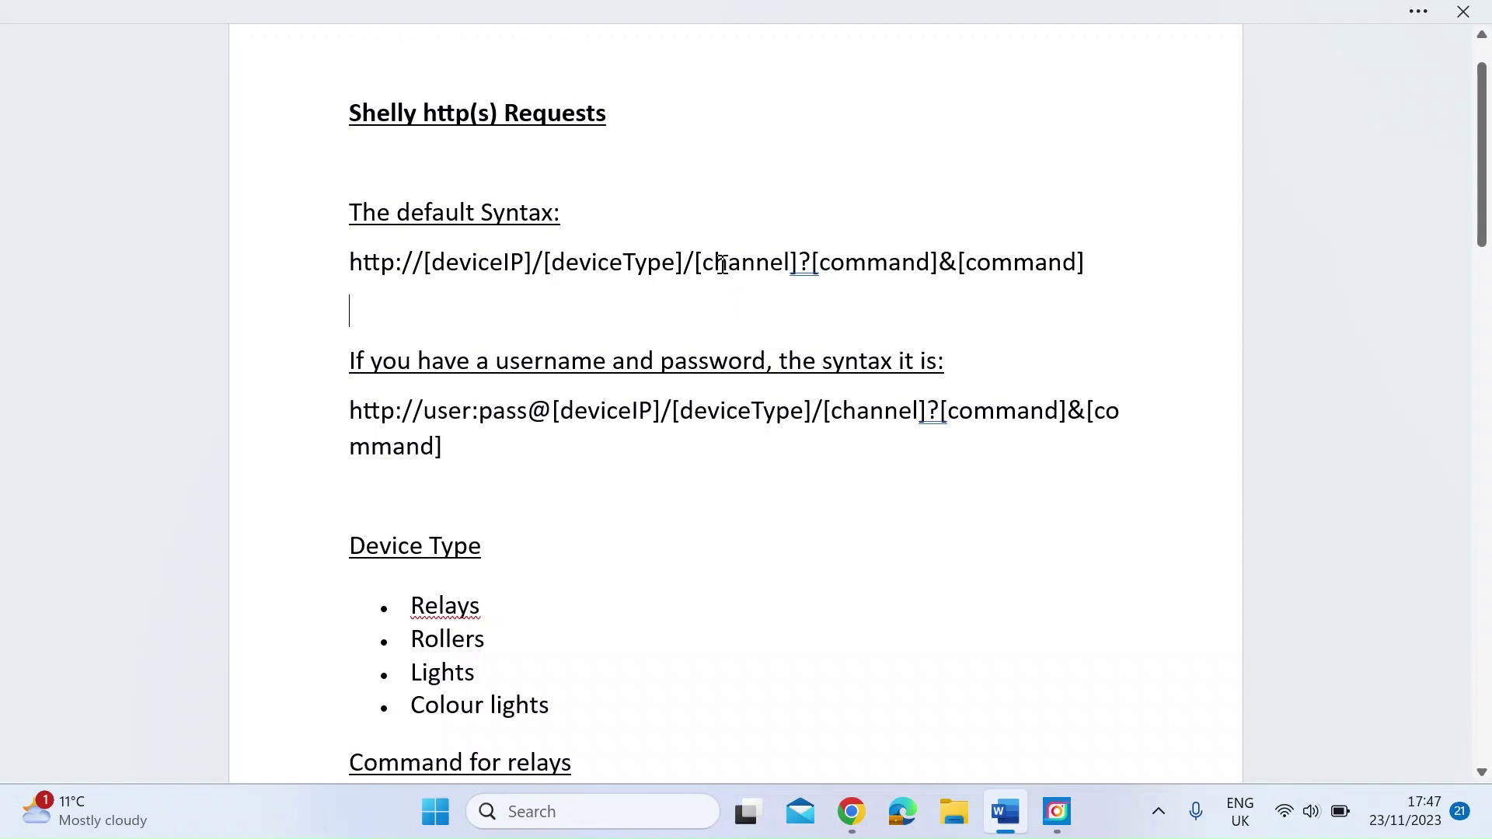
{"action": "scroll", "coordinate": [722, 264], "scroll_direction": "down", "scroll_amount": 1}
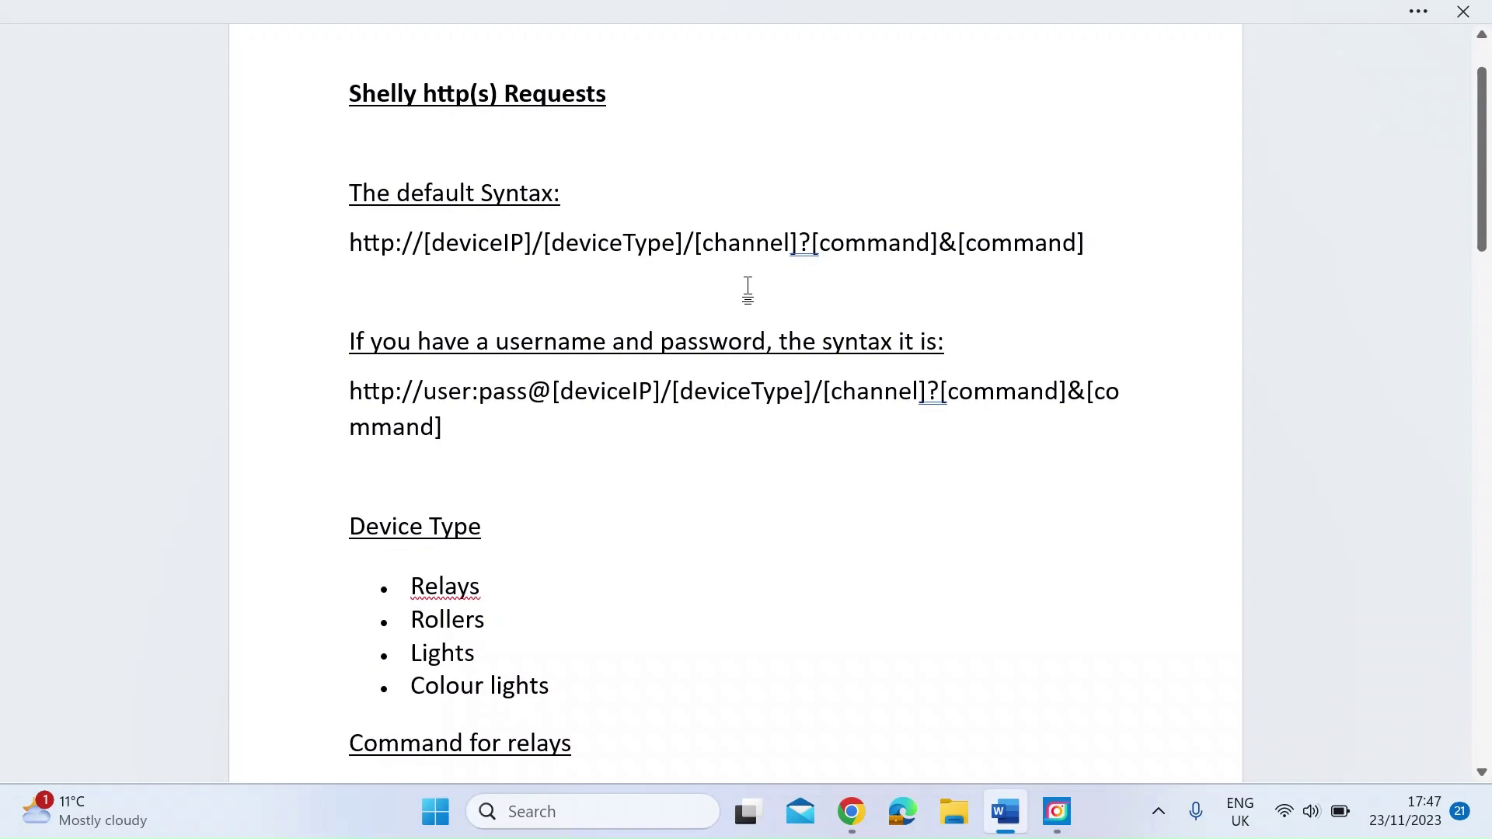
{"action": "scroll", "coordinate": [747, 287], "scroll_direction": "down", "scroll_amount": 1}
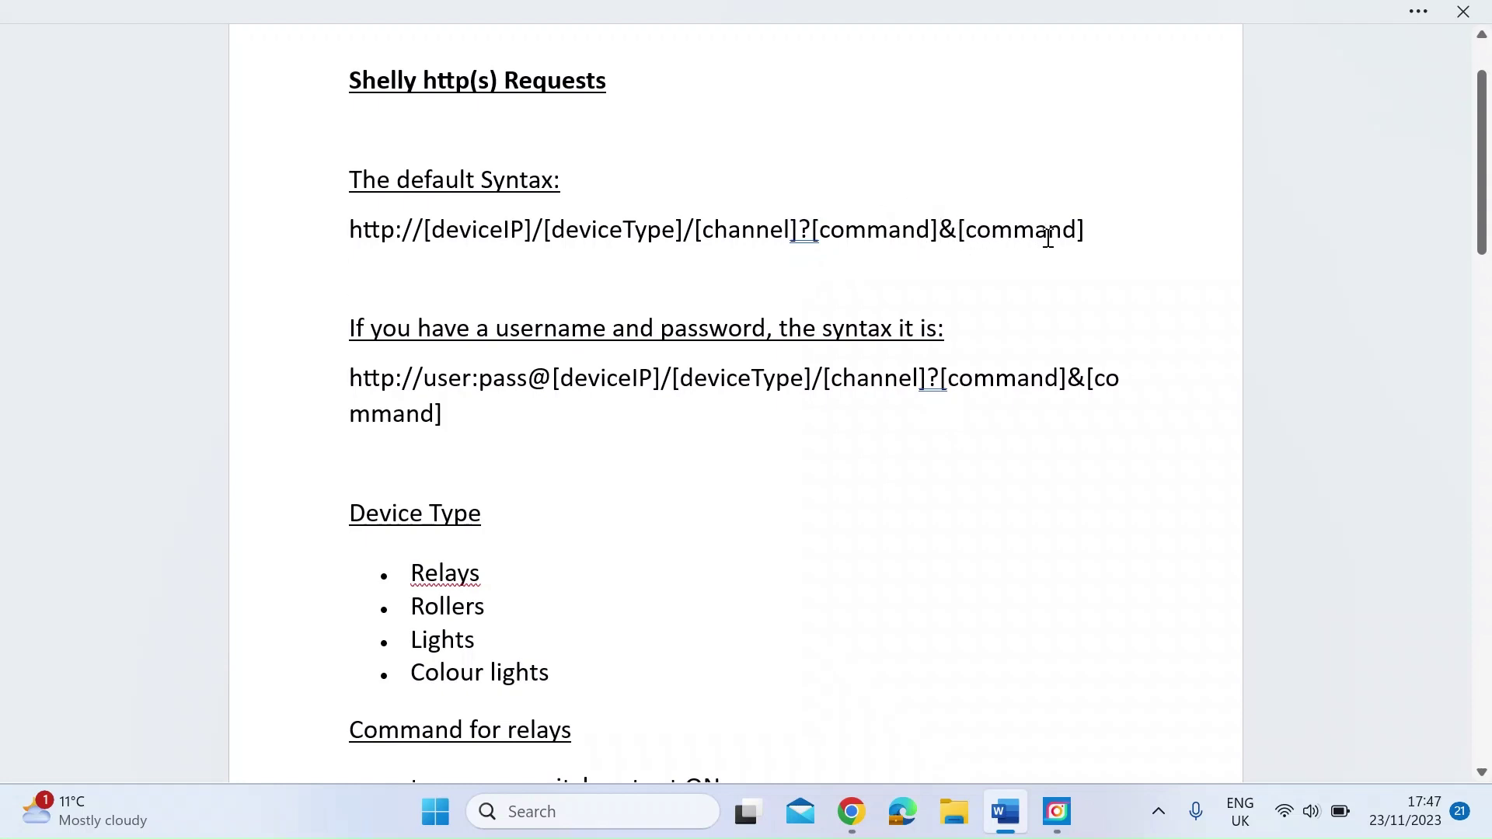
{"action": "scroll", "coordinate": [698, 284], "scroll_direction": "down", "scroll_amount": 1}
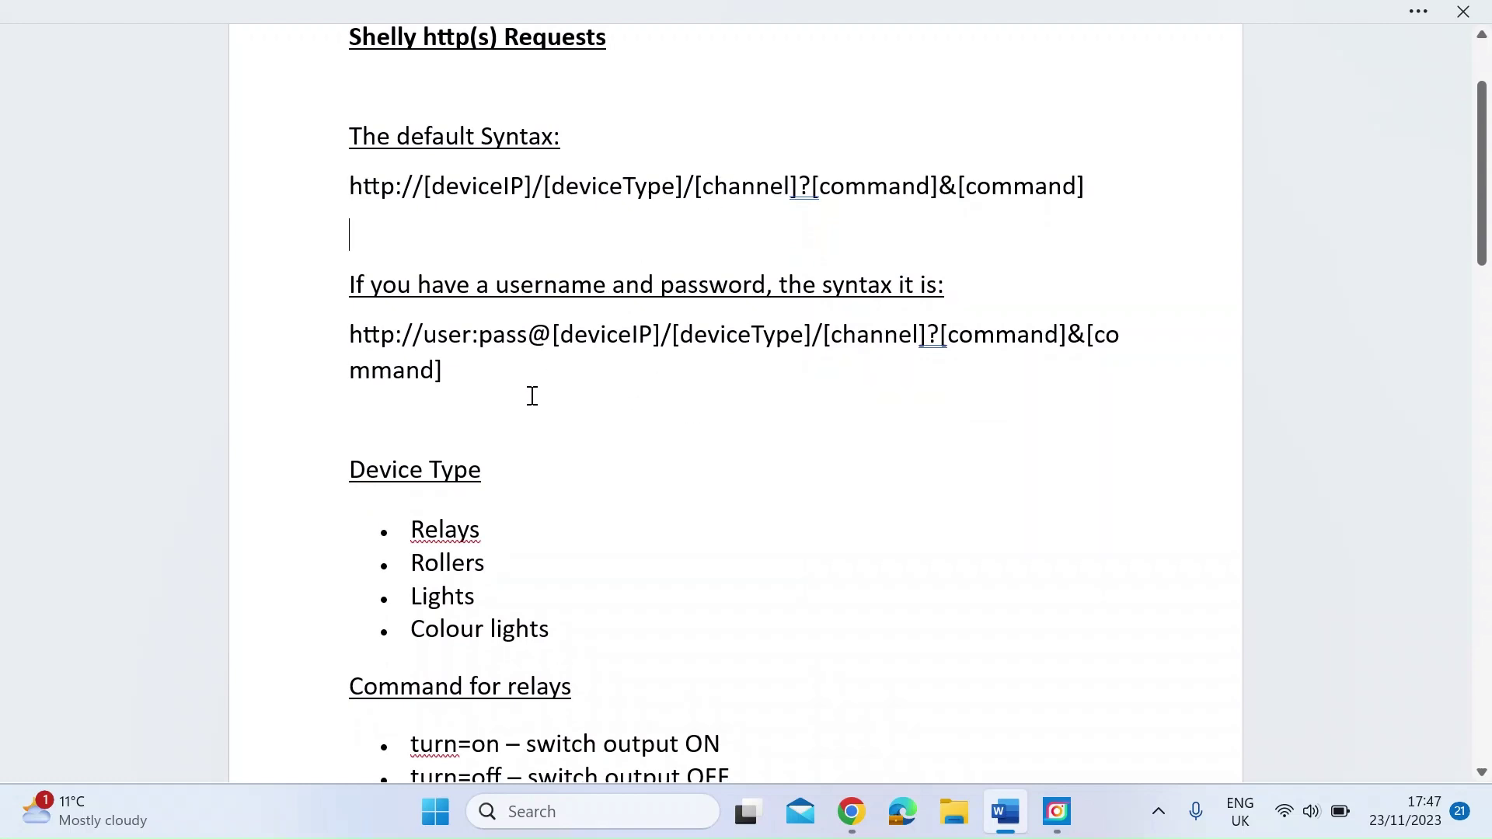
{"action": "left_click_drag", "start_coordinate": [424, 336], "coordinate": [556, 336]}
{"action": "left_click", "coordinate": [490, 426]}
{"action": "scroll", "coordinate": [489, 427], "scroll_direction": "down", "scroll_amount": 3}
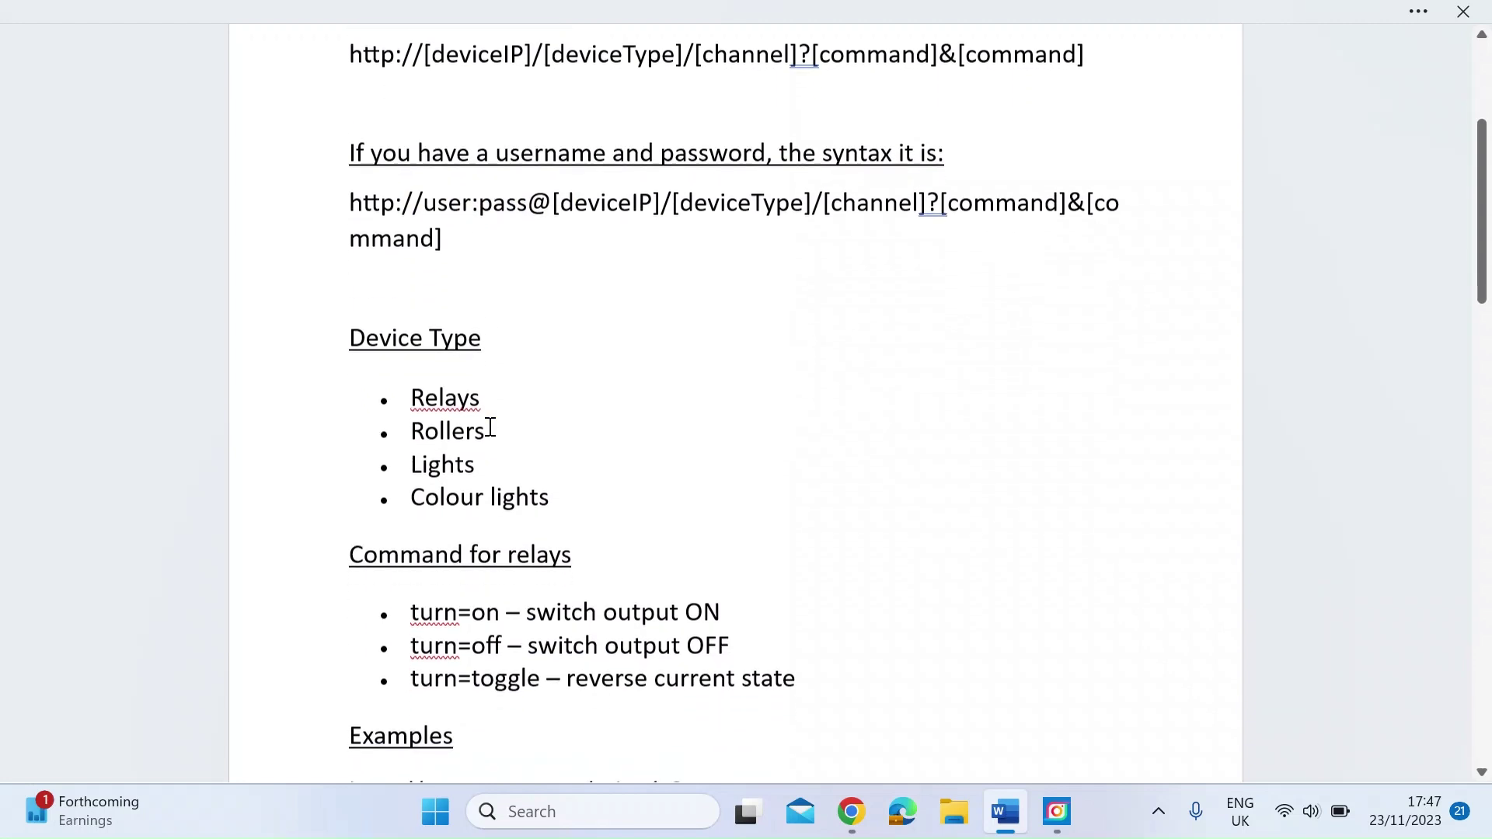
{"action": "scroll", "coordinate": [490, 427], "scroll_direction": "down", "scroll_amount": 5}
{"action": "scroll", "coordinate": [490, 426], "scroll_direction": "down", "scroll_amount": 1}
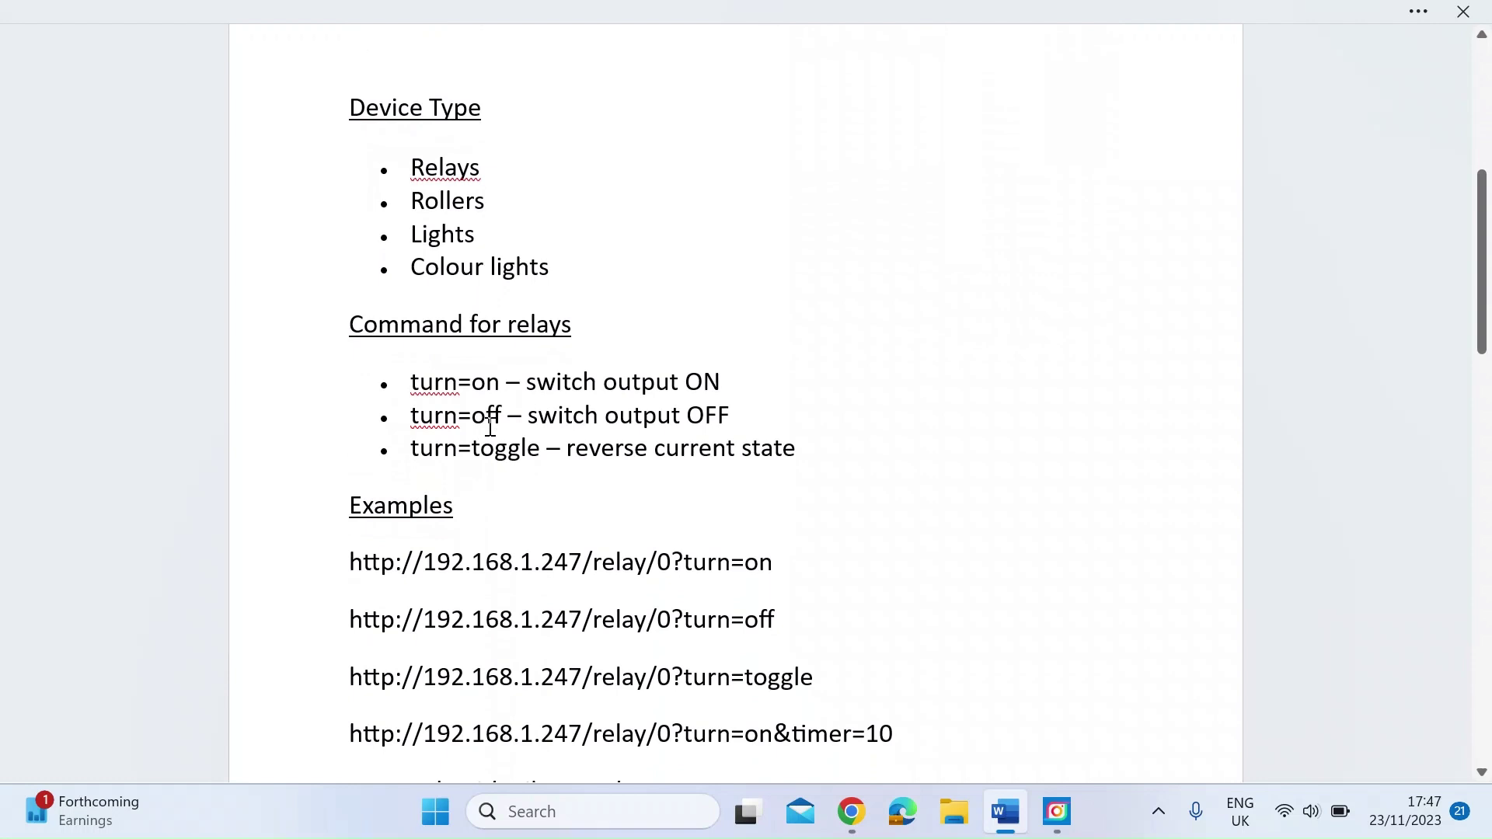
{"action": "scroll", "coordinate": [490, 427], "scroll_direction": "down", "scroll_amount": 2}
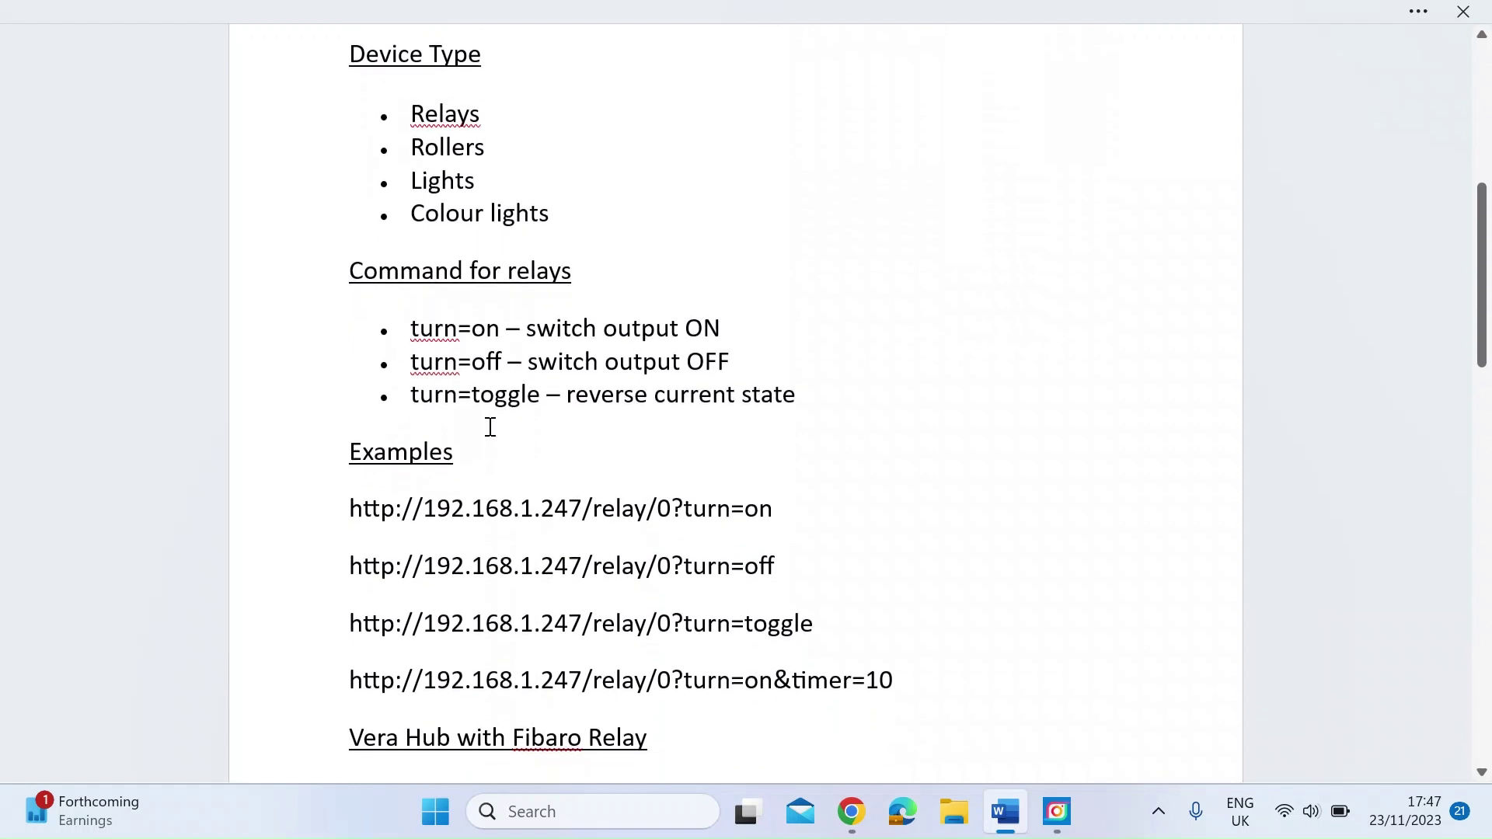
{"action": "scroll", "coordinate": [505, 298], "scroll_direction": "up", "scroll_amount": 14}
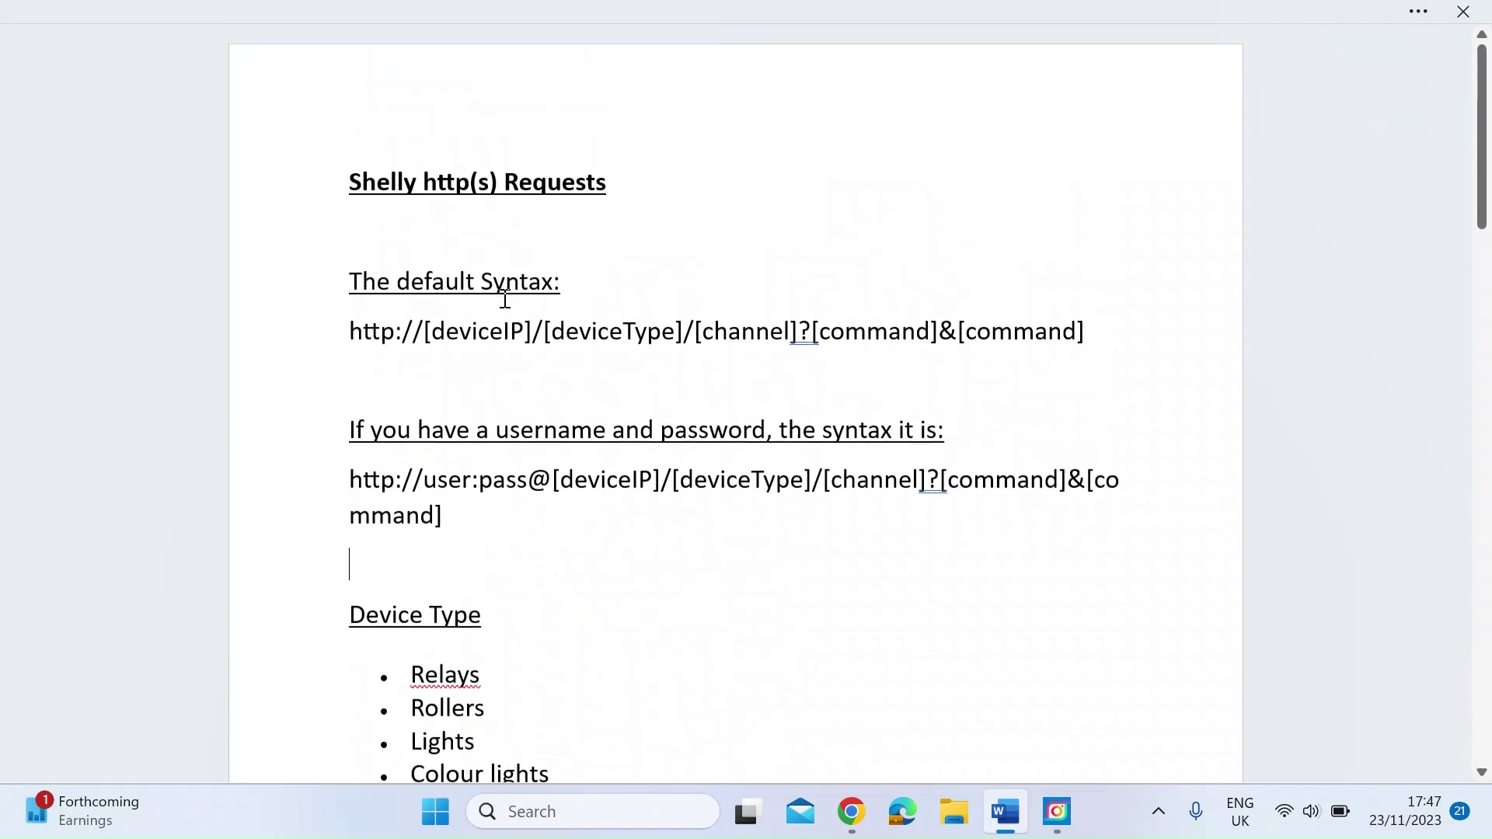
{"action": "left_click", "coordinate": [817, 335]}
{"action": "left_click_drag", "start_coordinate": [817, 335], "coordinate": [931, 334]}
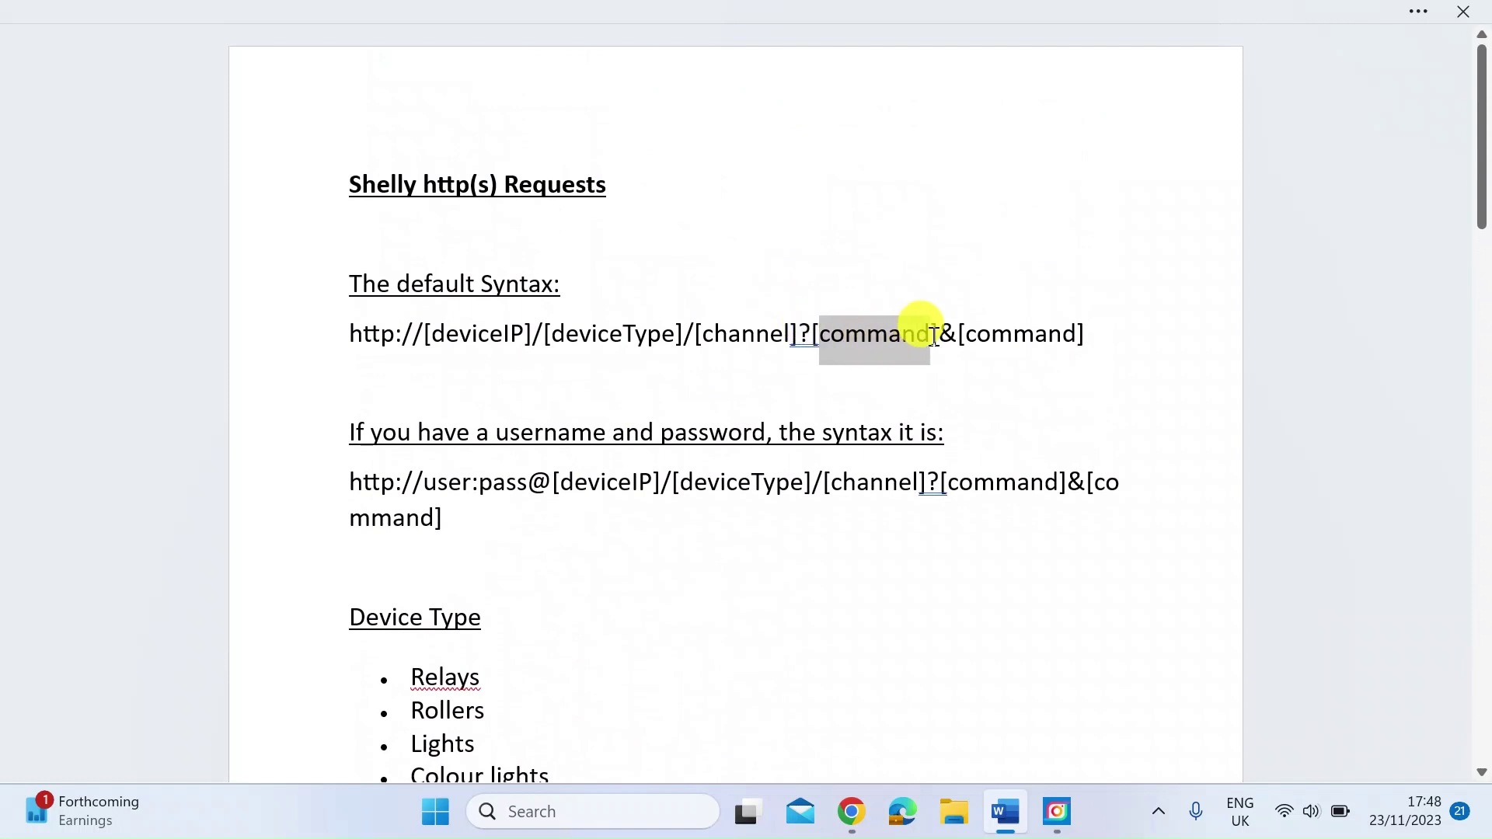
{"action": "left_click", "coordinate": [740, 394]}
{"action": "scroll", "coordinate": [741, 397], "scroll_direction": "down", "scroll_amount": 6}
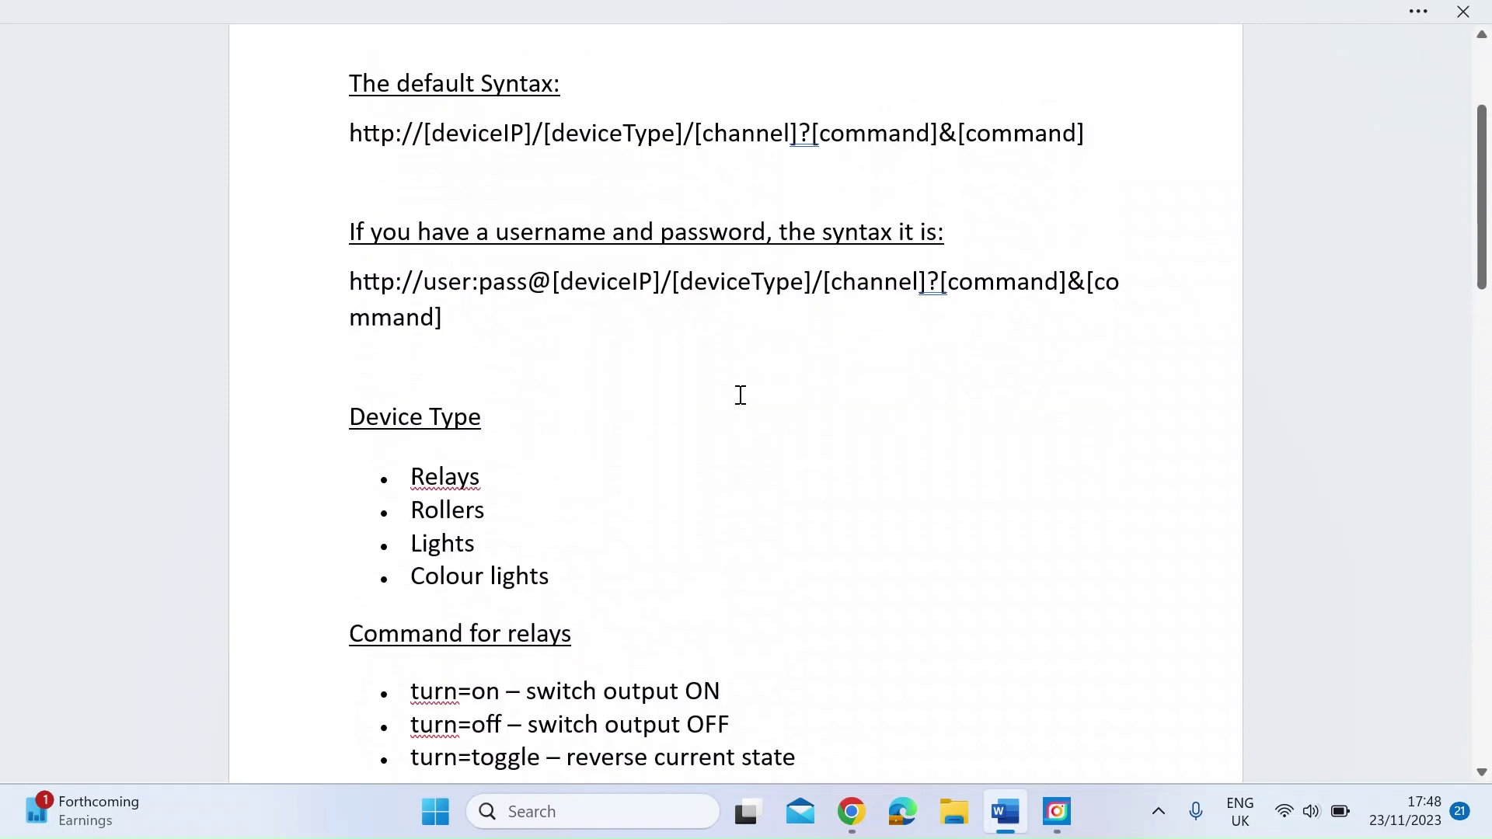
{"action": "left_click", "coordinate": [440, 425]}
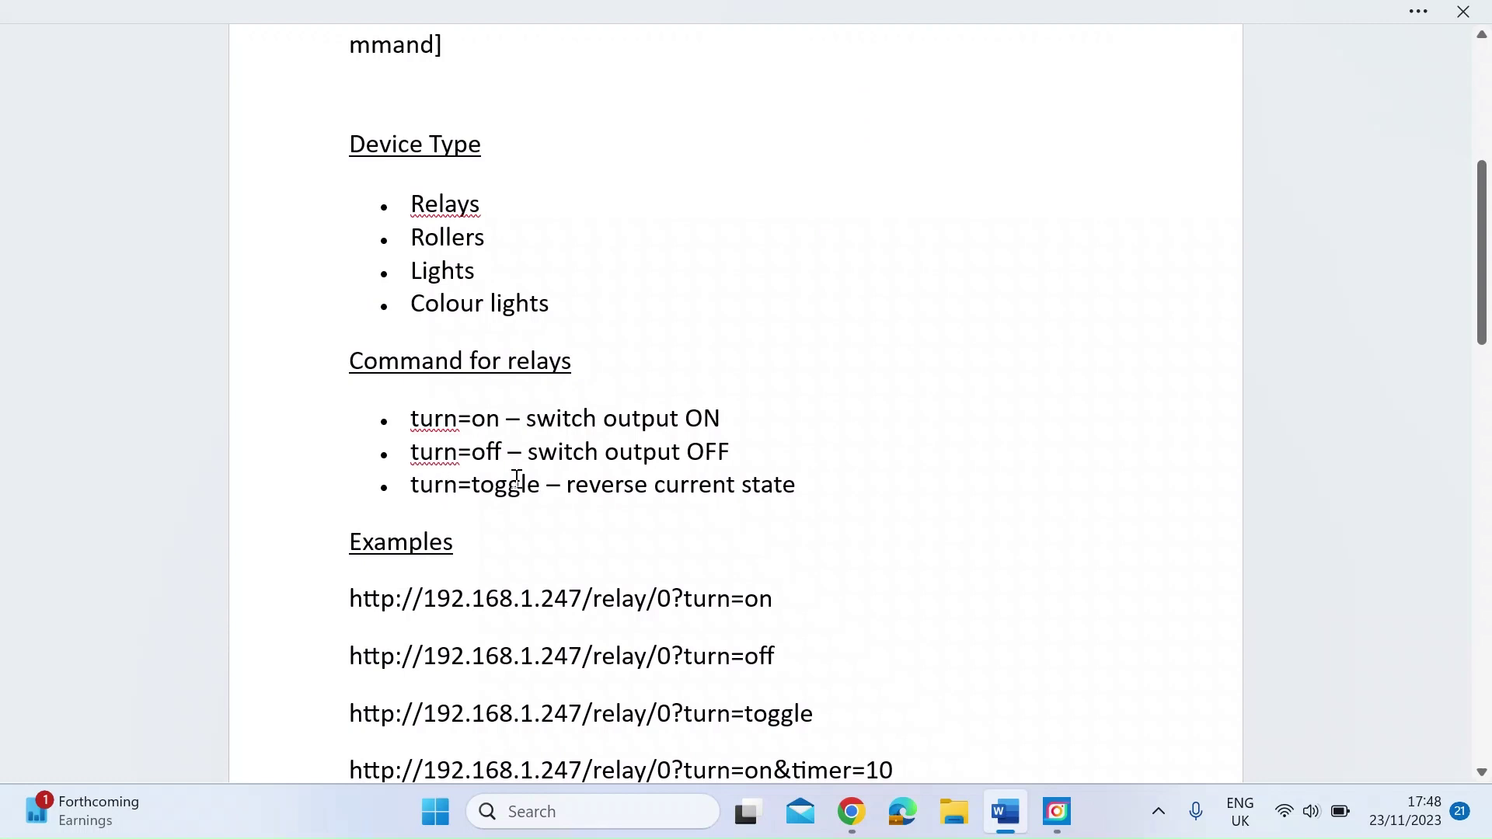
{"action": "scroll", "coordinate": [699, 536], "scroll_direction": "down", "scroll_amount": 2}
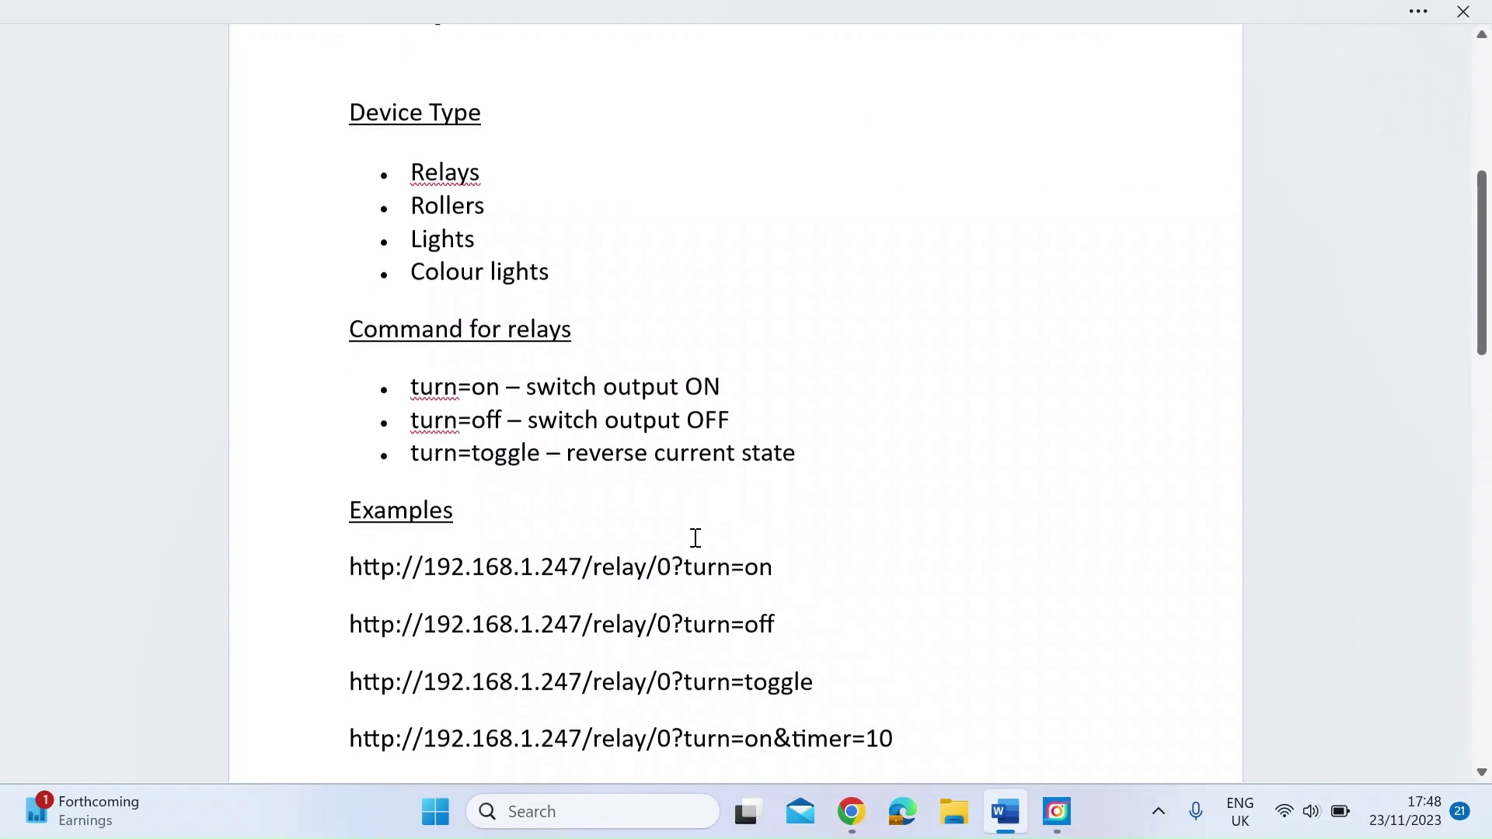
{"action": "scroll", "coordinate": [695, 536], "scroll_direction": "up", "scroll_amount": 1}
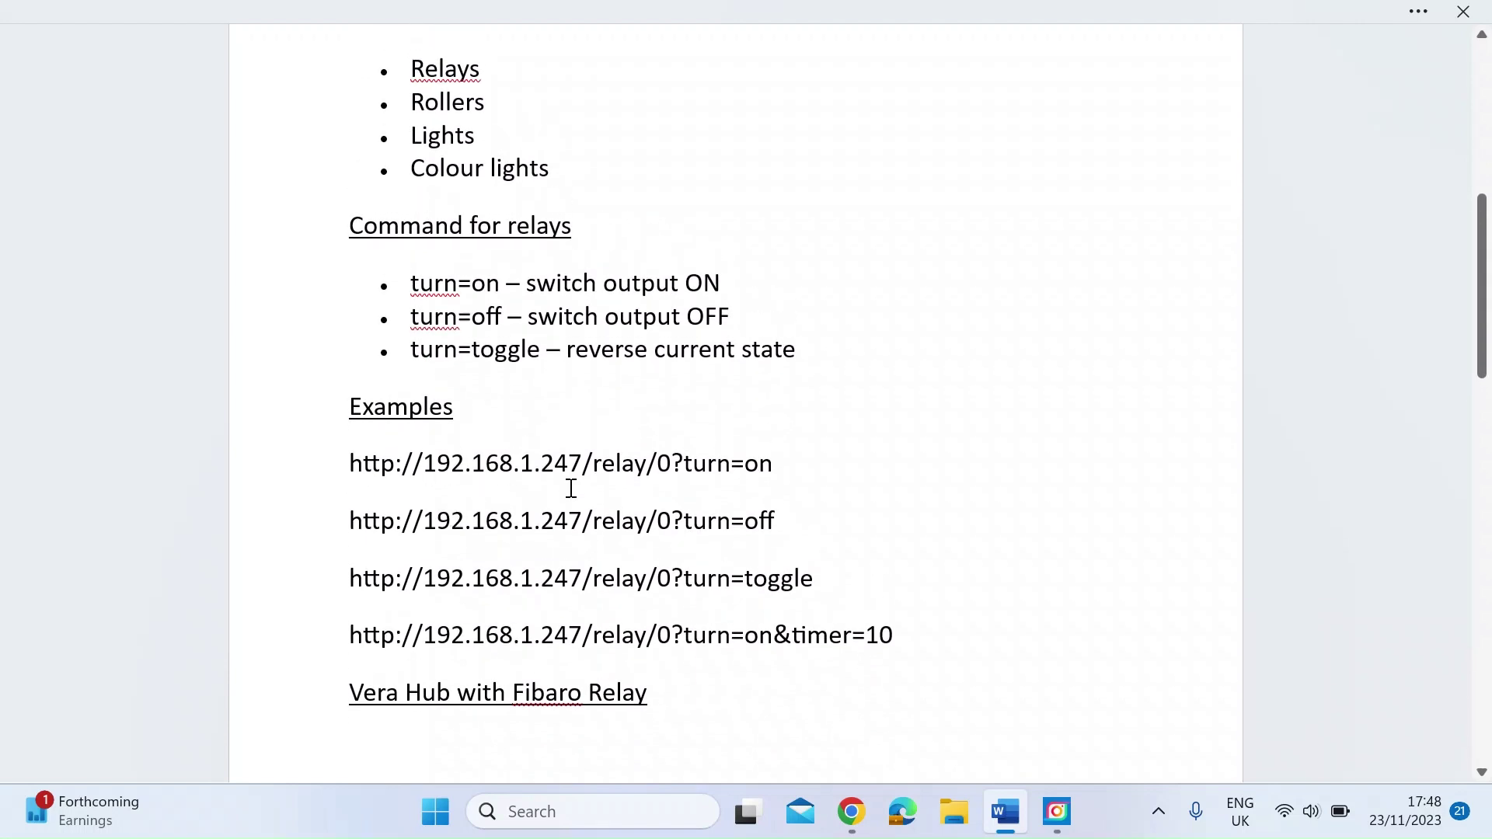
{"action": "key", "text": "alt+Tab"}
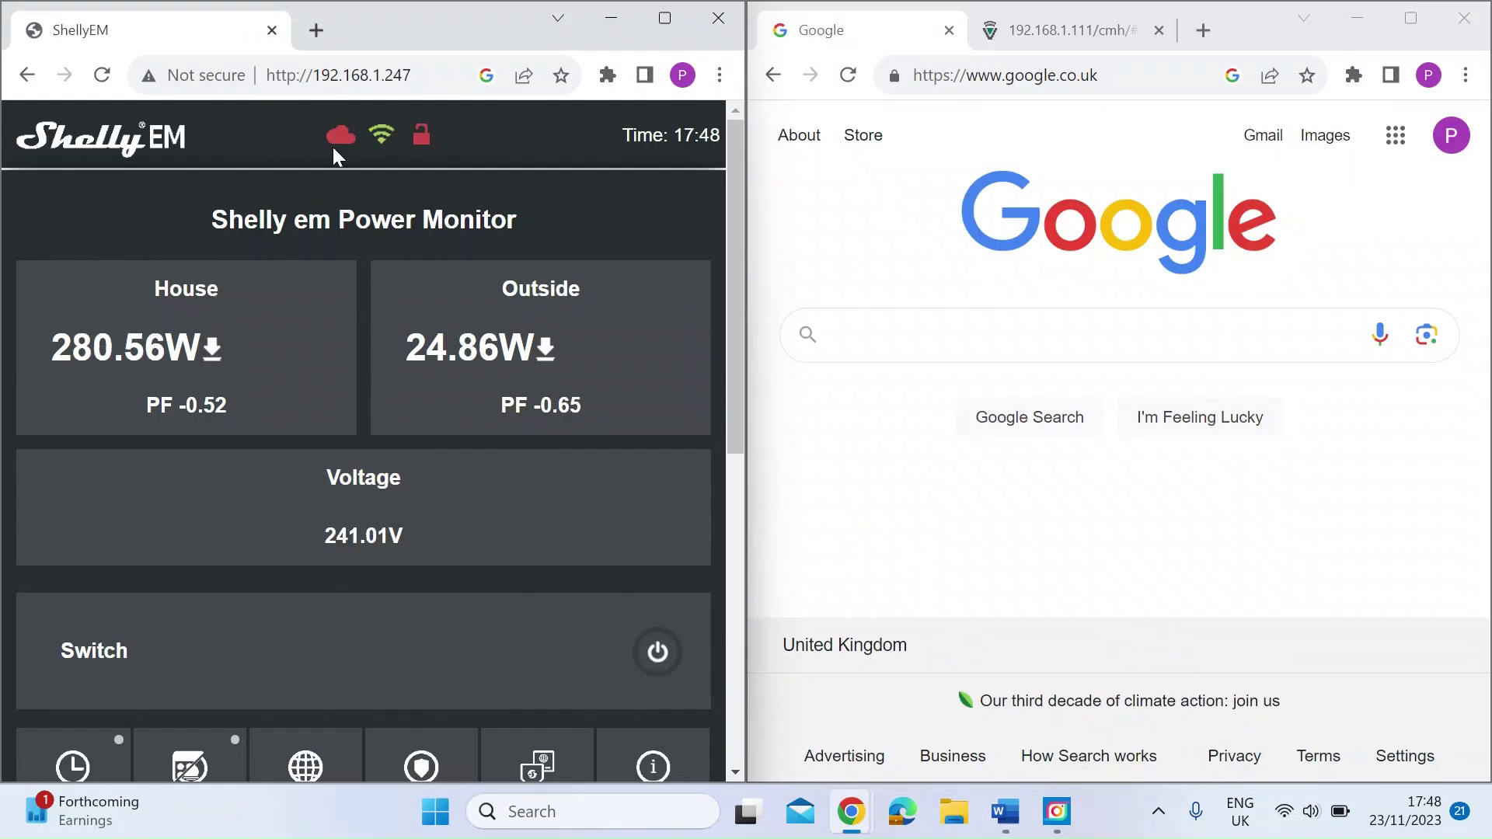
{"action": "left_click", "coordinate": [336, 76]}
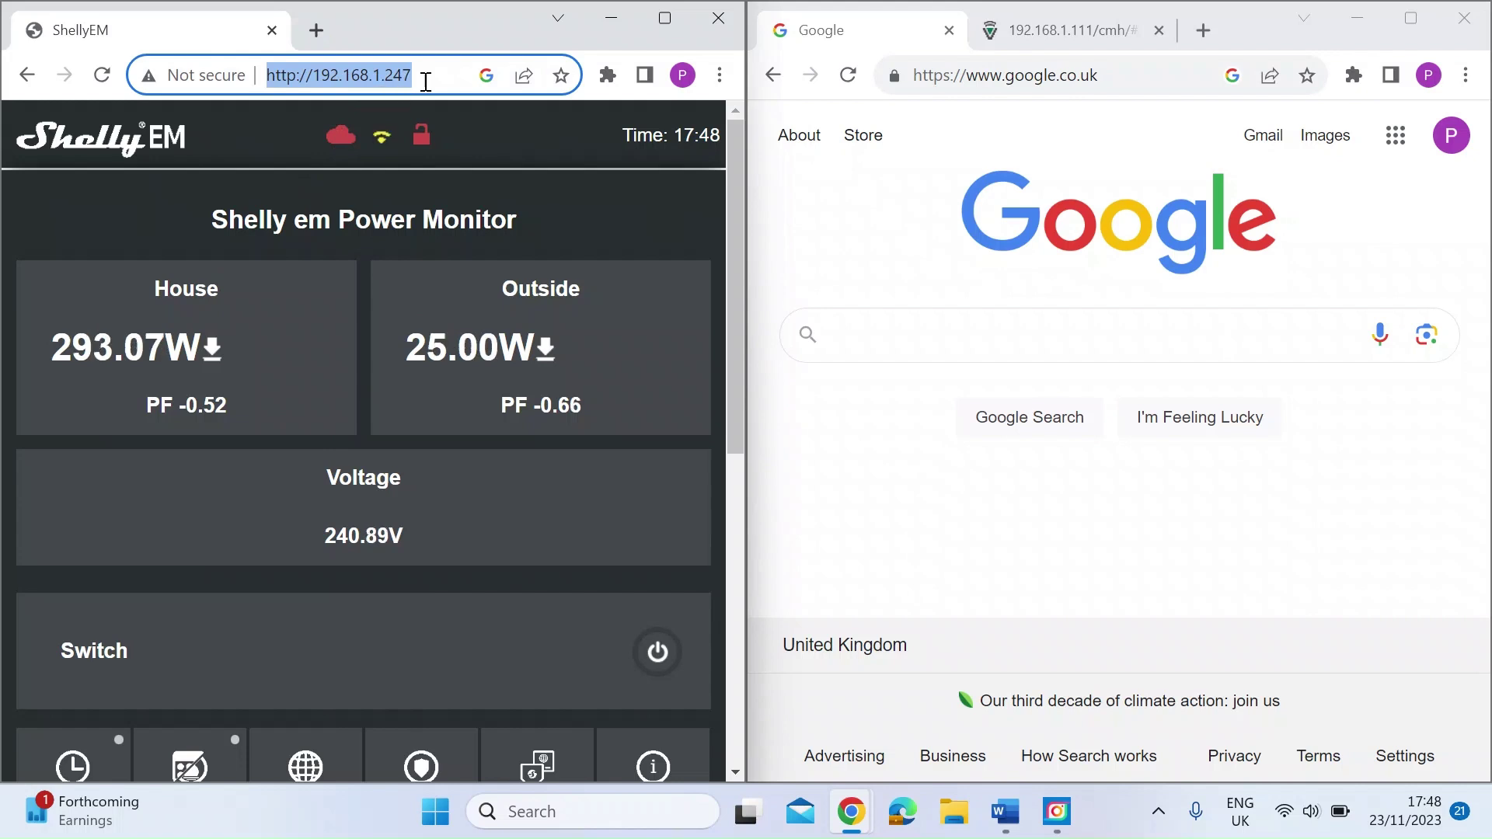
{"action": "key", "text": "alt+Tab"}
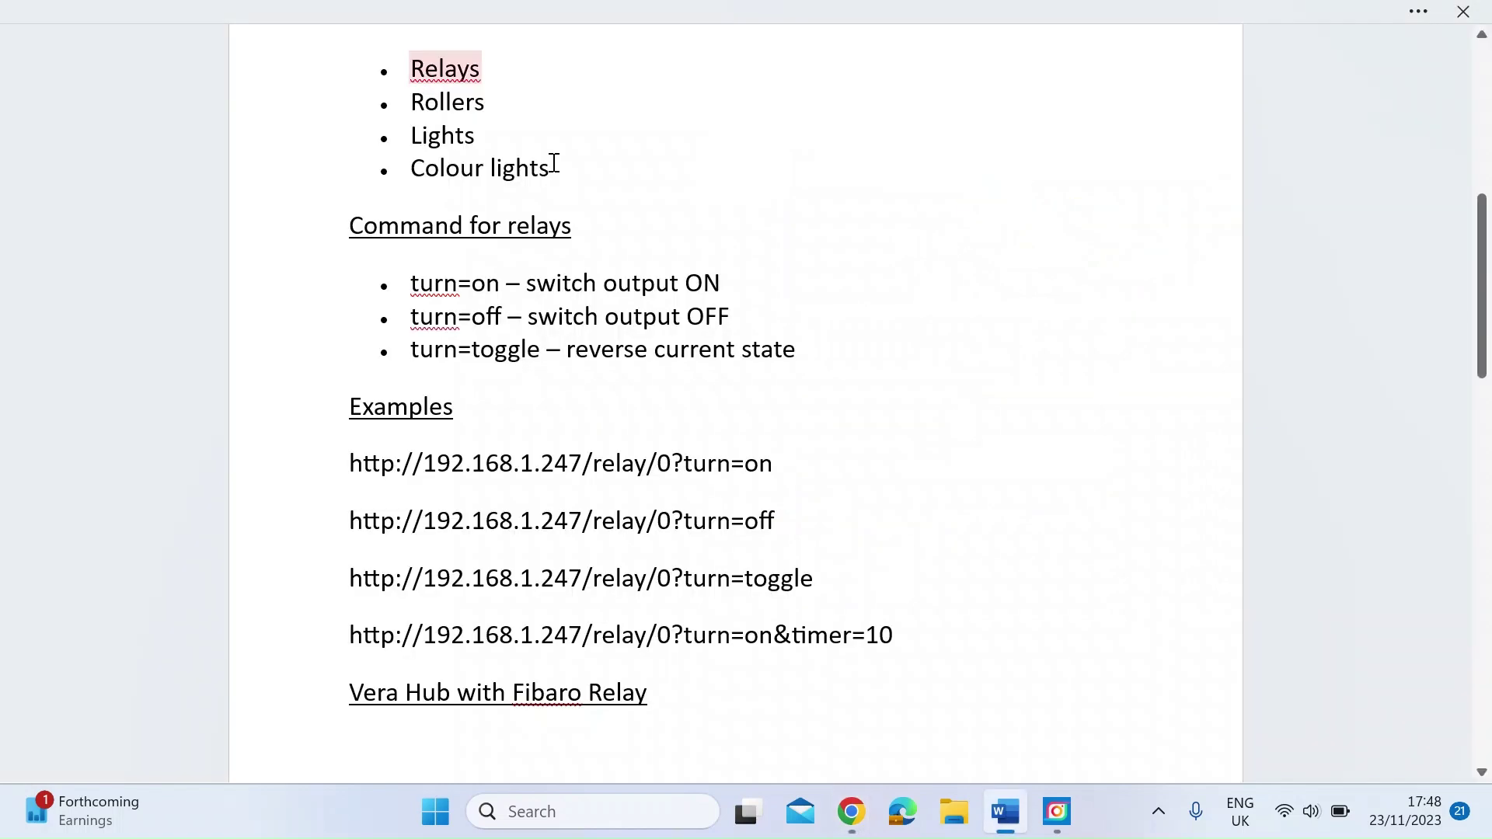
Step: Copy the relay/0?turn=toggle example URL from Word and return to Chrome
{"action": "scroll", "coordinate": [715, 450], "scroll_direction": "down", "scroll_amount": 1}
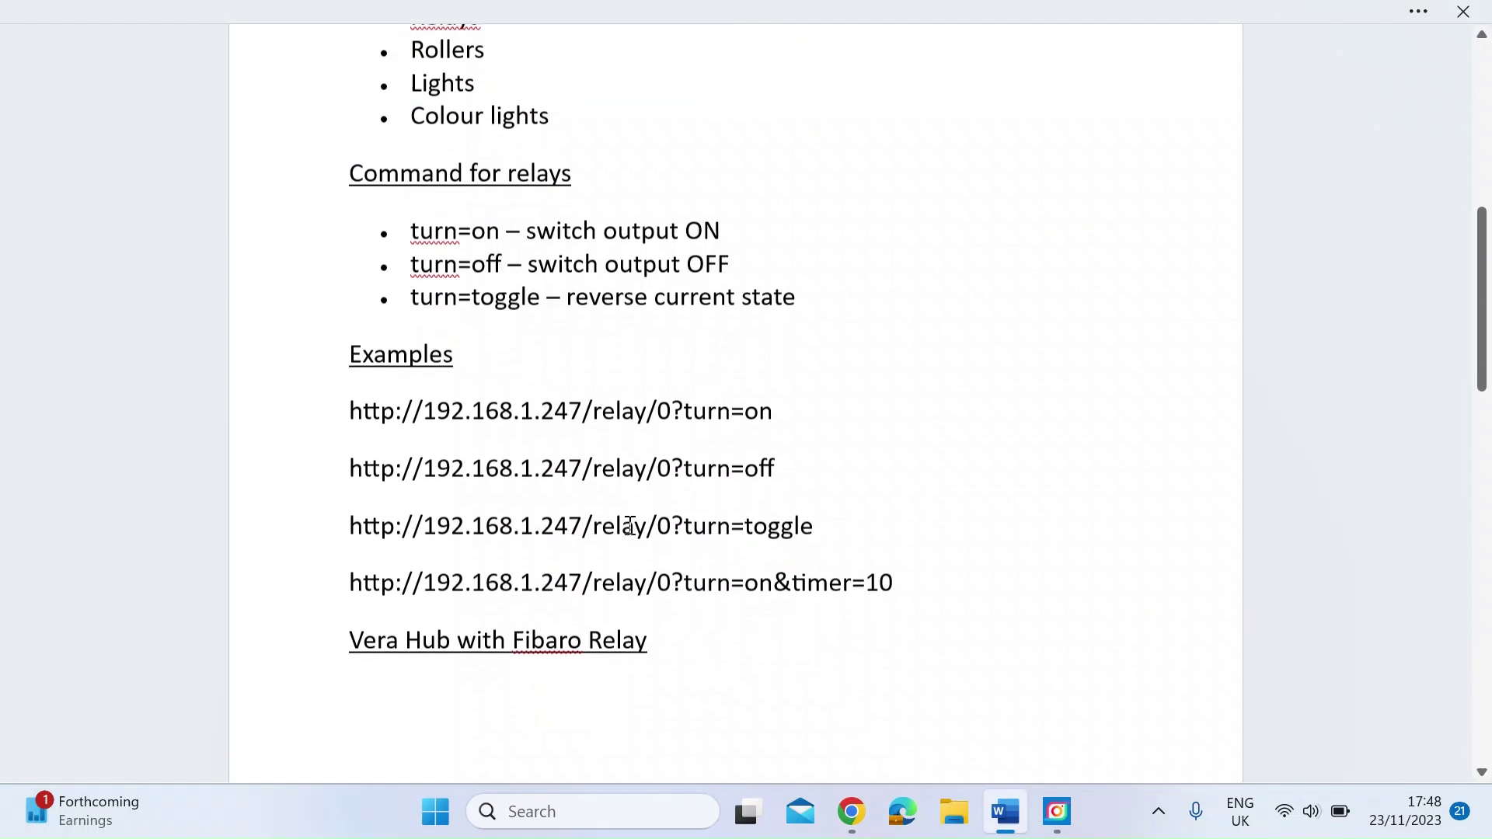
{"action": "scroll", "coordinate": [775, 557], "scroll_direction": "down", "scroll_amount": 1}
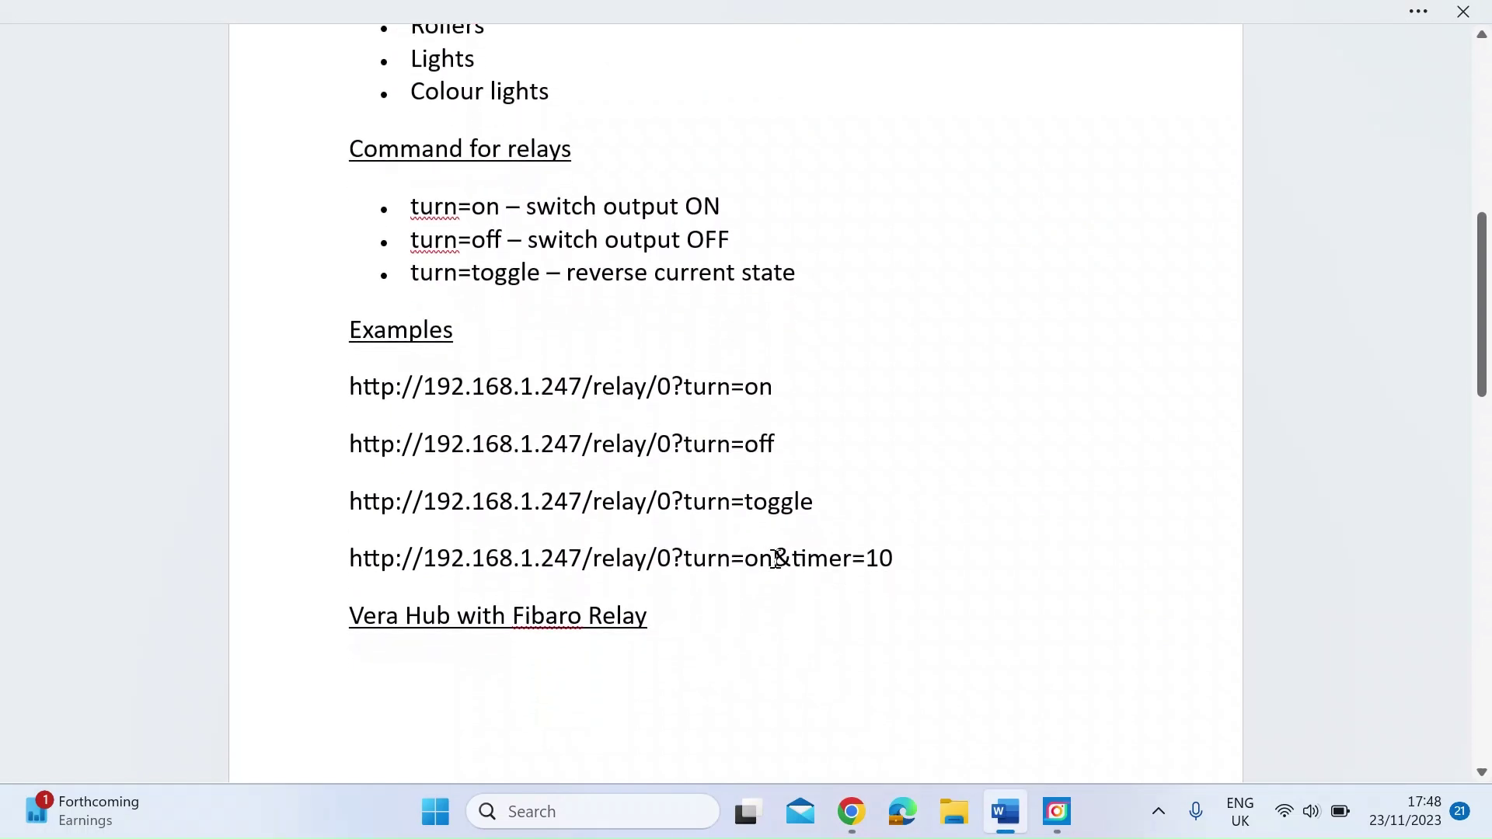
{"action": "left_click_drag", "start_coordinate": [347, 506], "coordinate": [813, 499]}
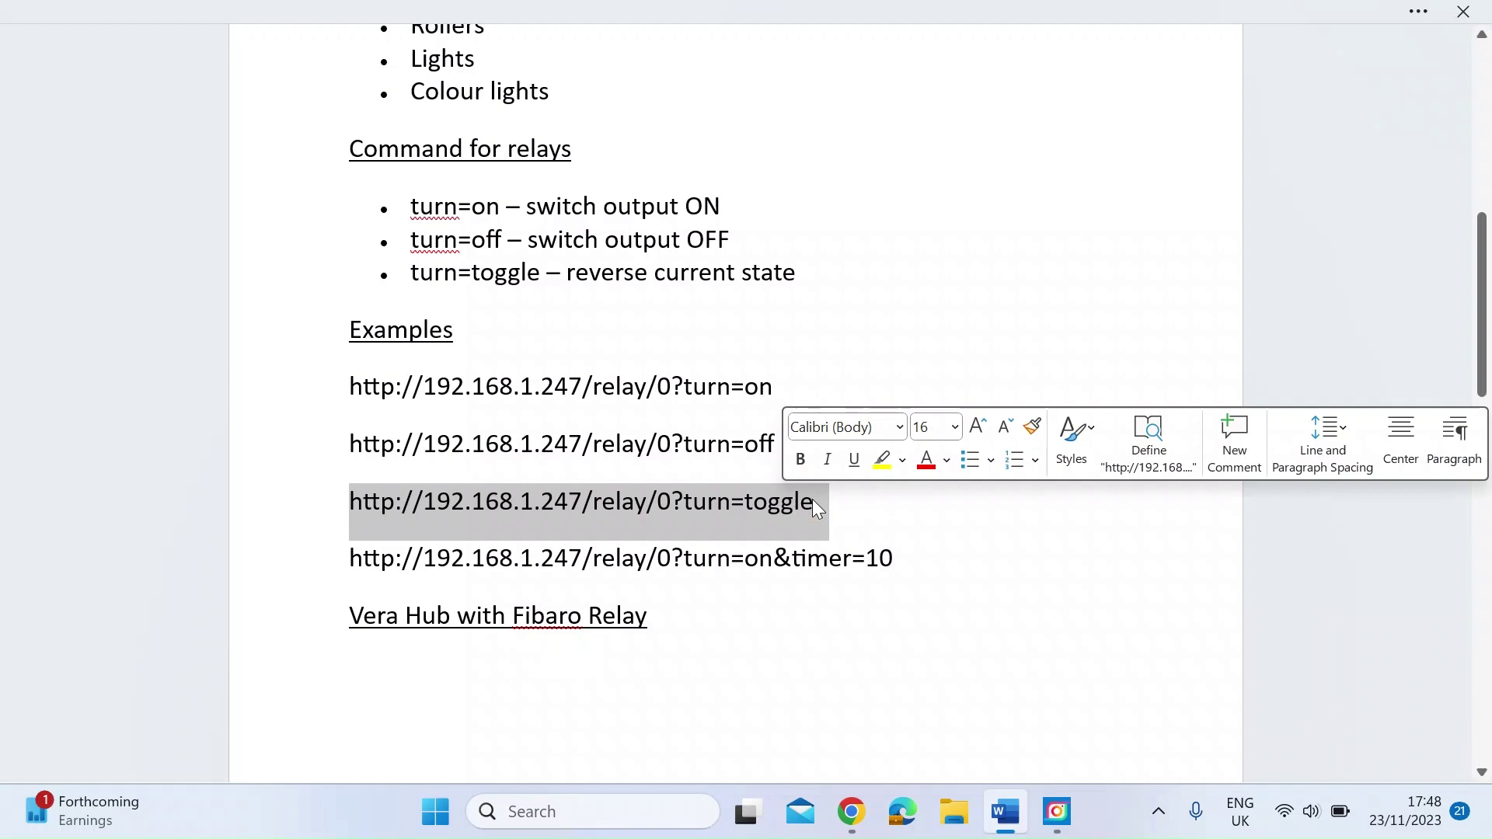
{"action": "key", "text": "ctrl+c"}
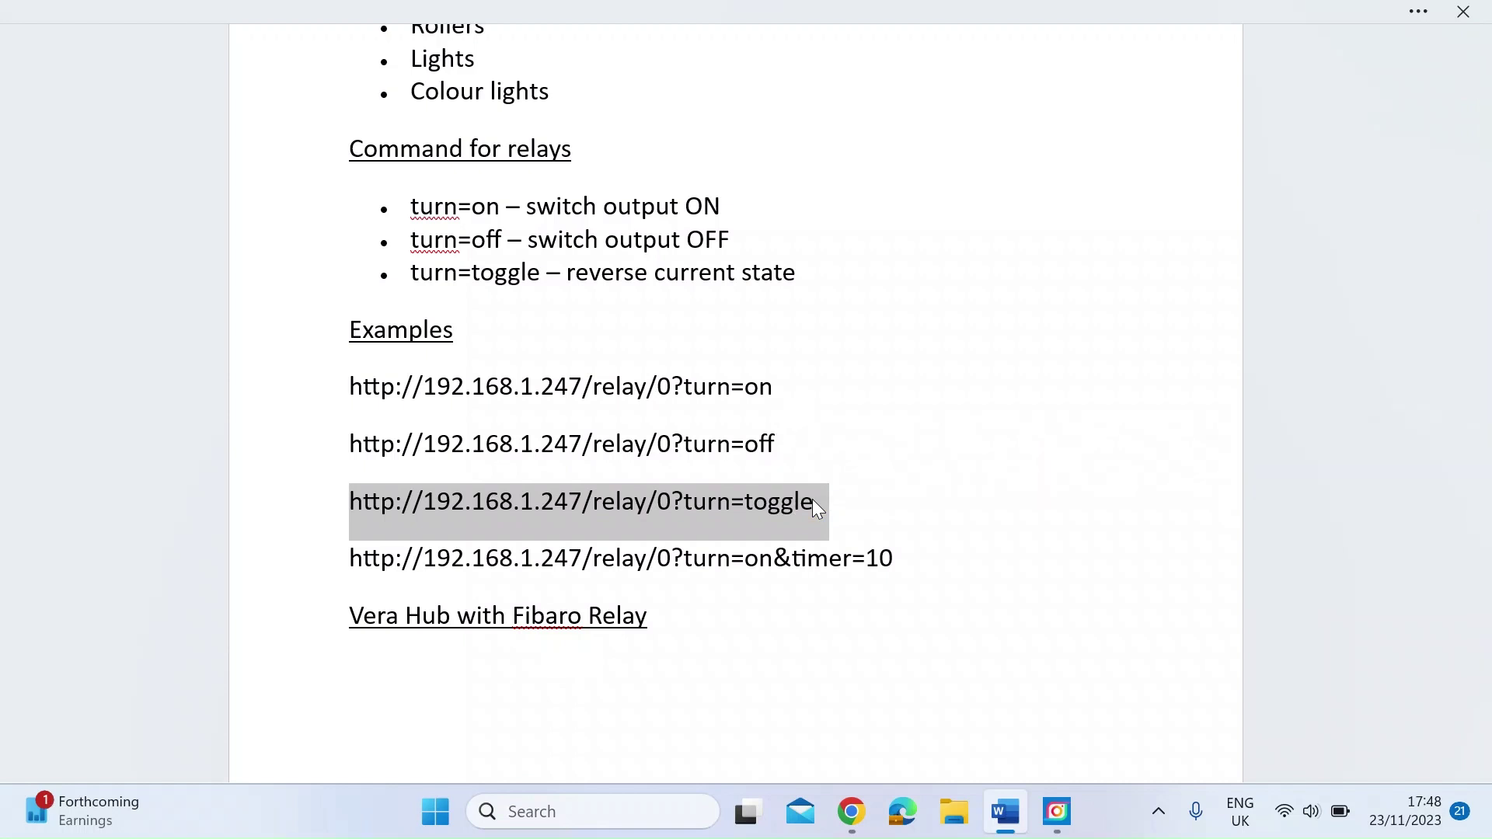
{"action": "key", "text": "alt+Tab"}
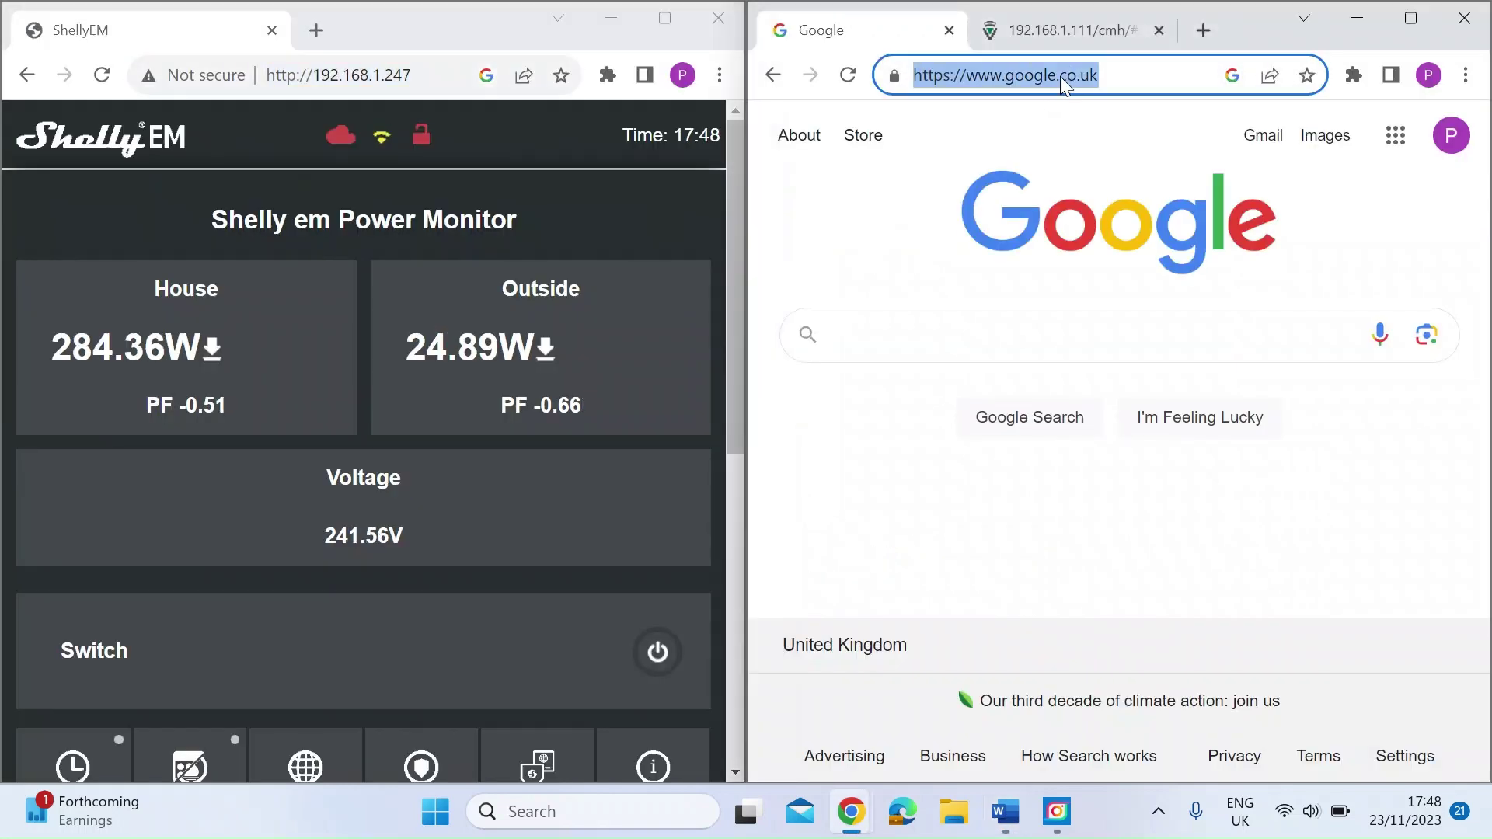
Step: Load the pasted toggle URL in the right window to switch the relay on, then reload to switch it off
{"action": "key", "text": "ctrl+v"}
{"action": "key", "text": "Return"}
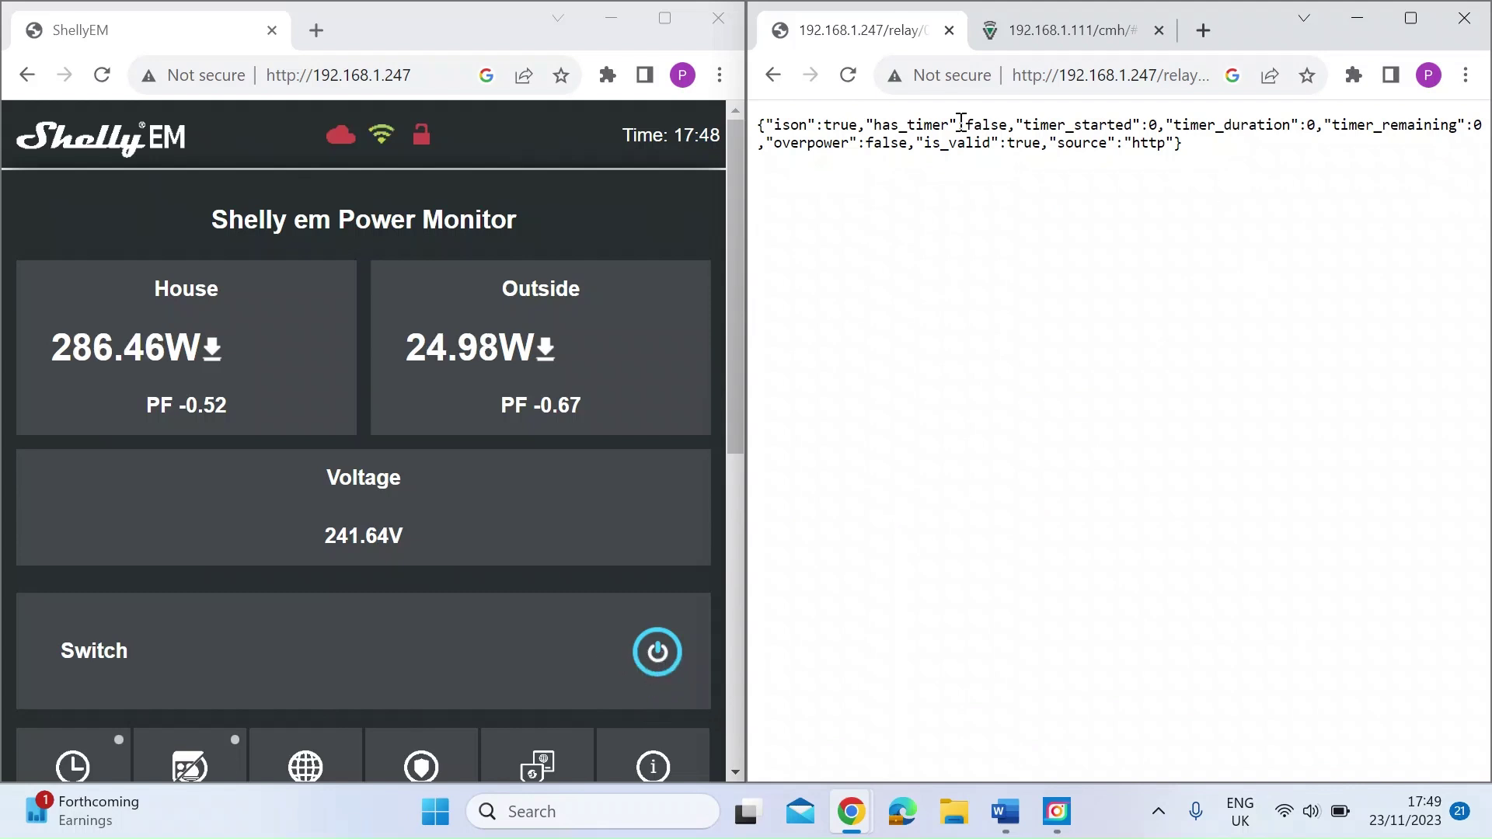
{"action": "left_click", "coordinate": [850, 77]}
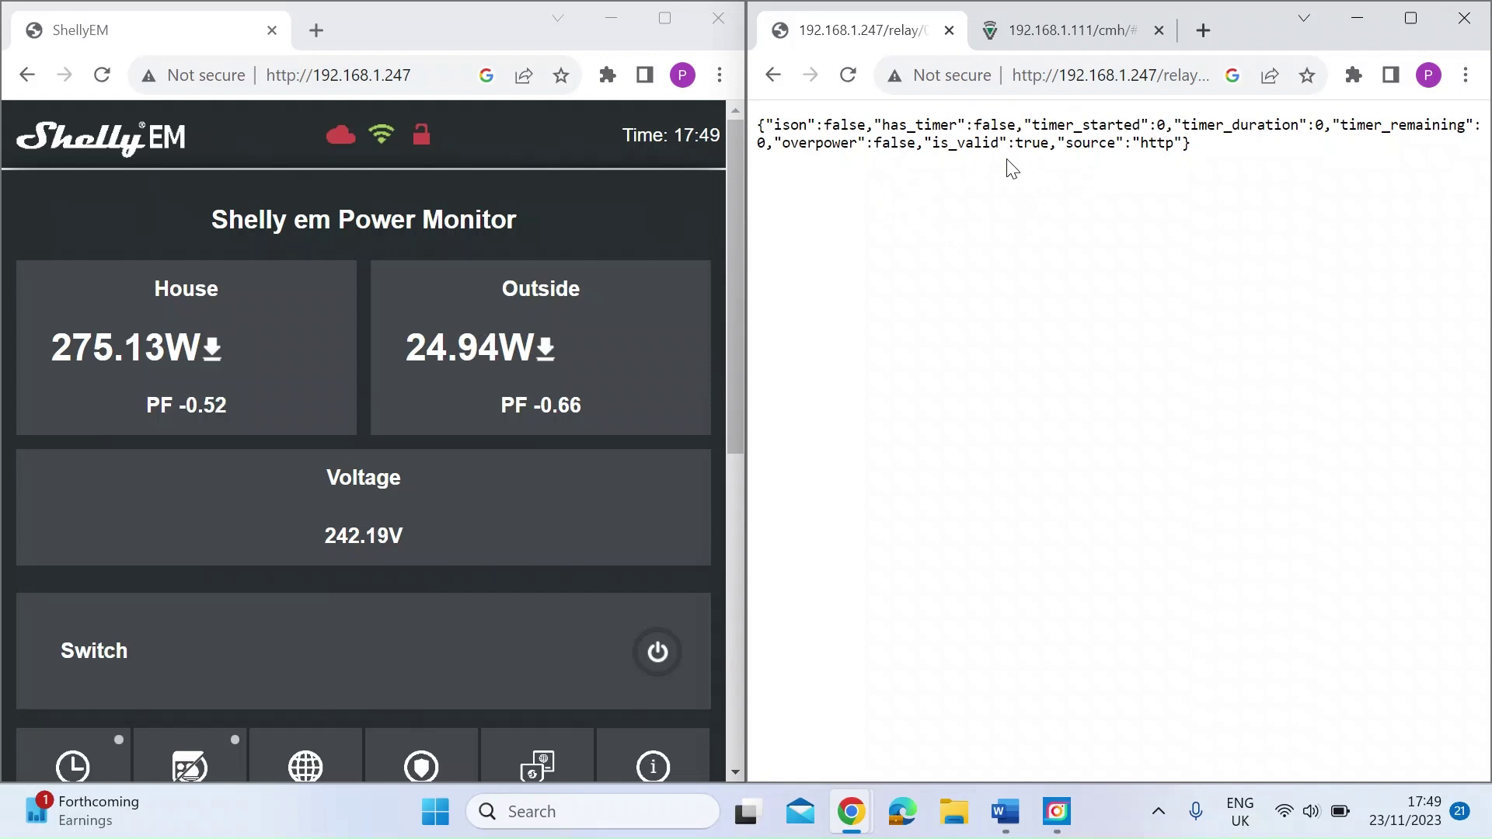
Step: Select the relay/0?turn=on&timer=10 example URL in Word and return to Chrome
{"action": "key", "text": "alt+Tab"}
{"action": "key", "text": "alt+Tab"}
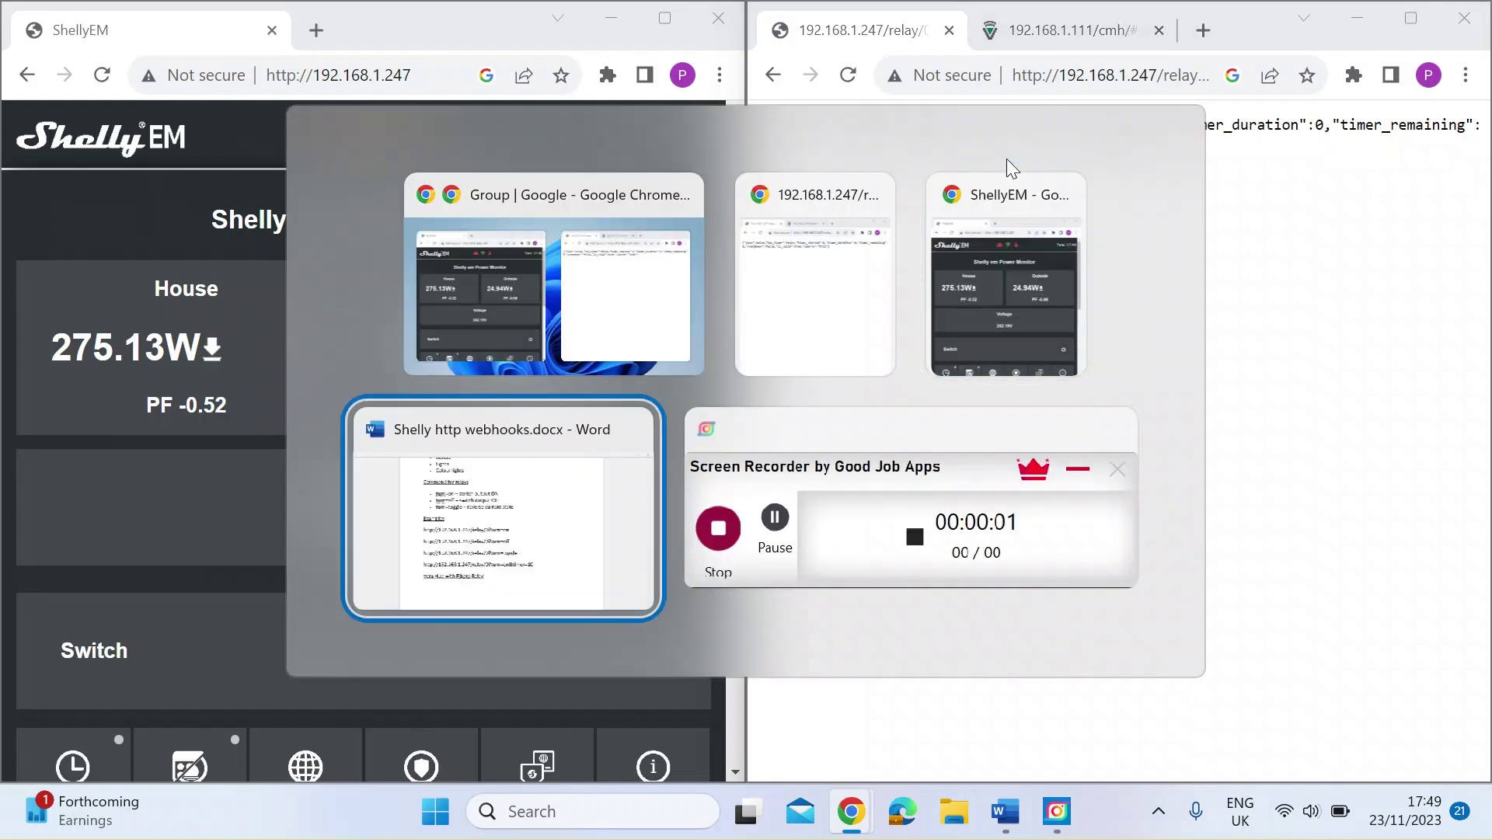
{"action": "left_click", "coordinate": [818, 590]}
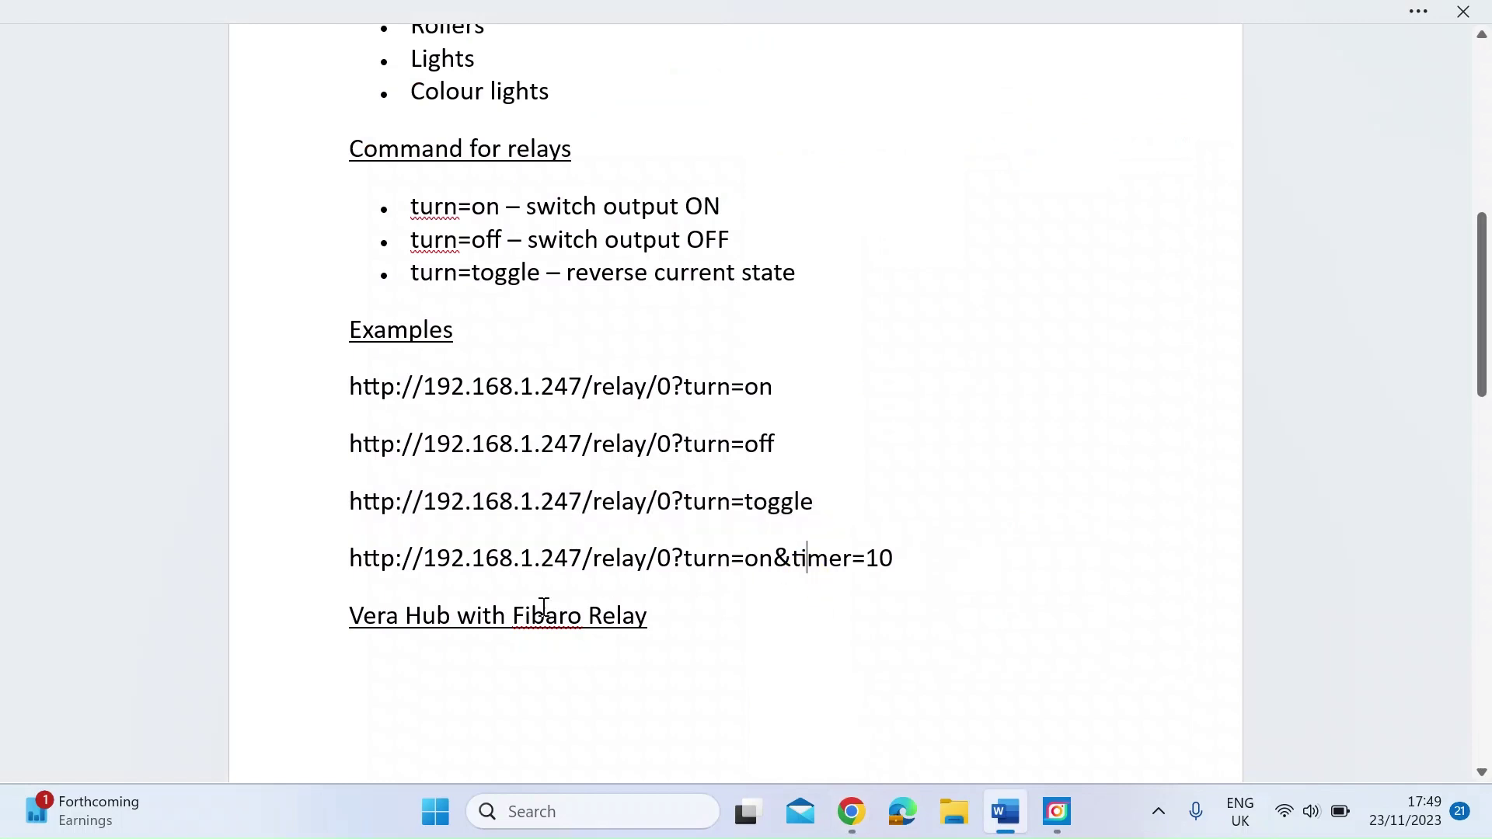
{"action": "left_click_drag", "start_coordinate": [344, 557], "coordinate": [887, 572]}
{"action": "key", "text": "ctrl+c"}
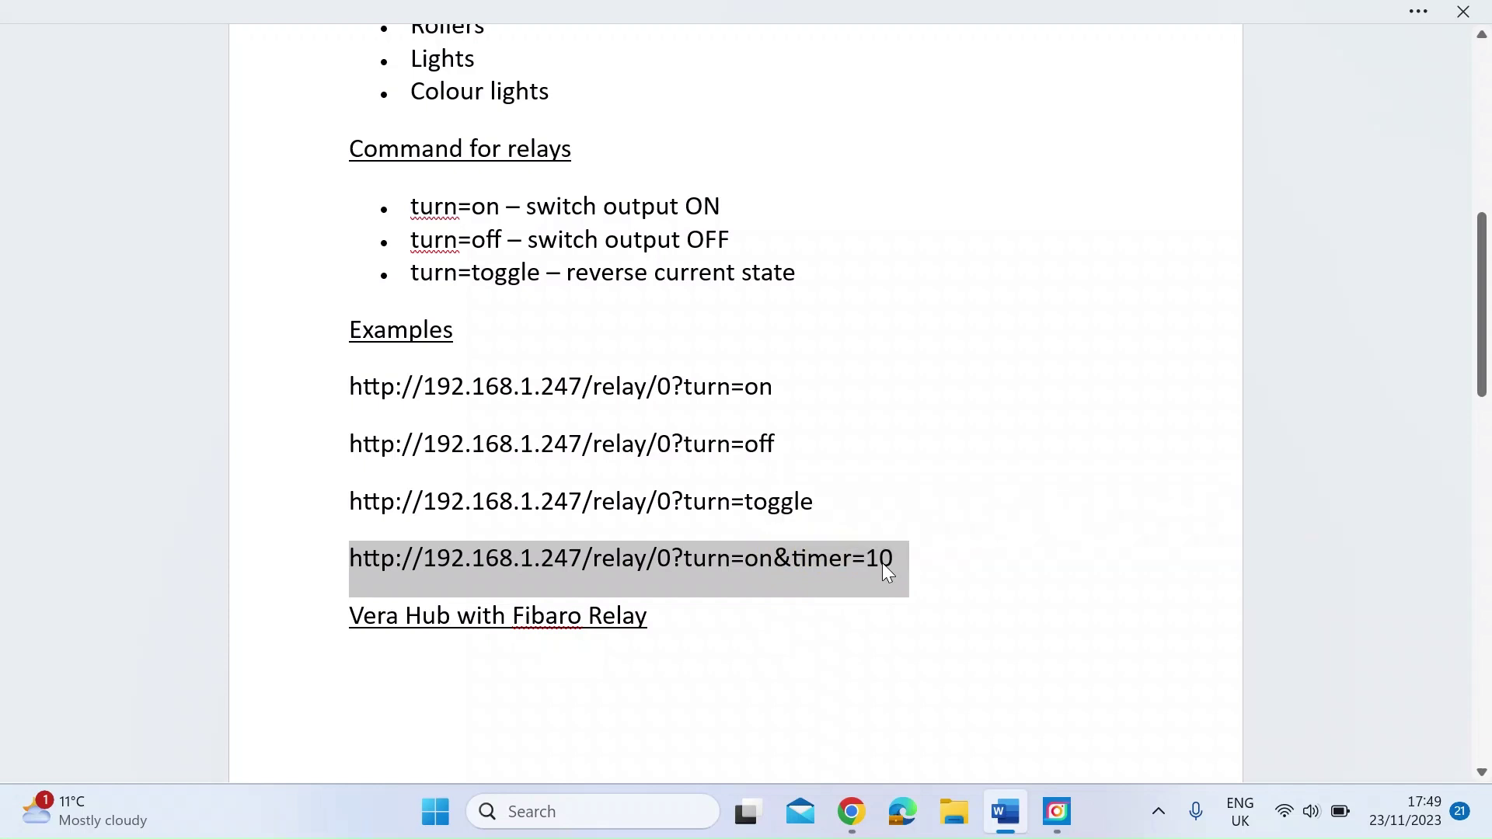
{"action": "key", "text": "alt+Tab"}
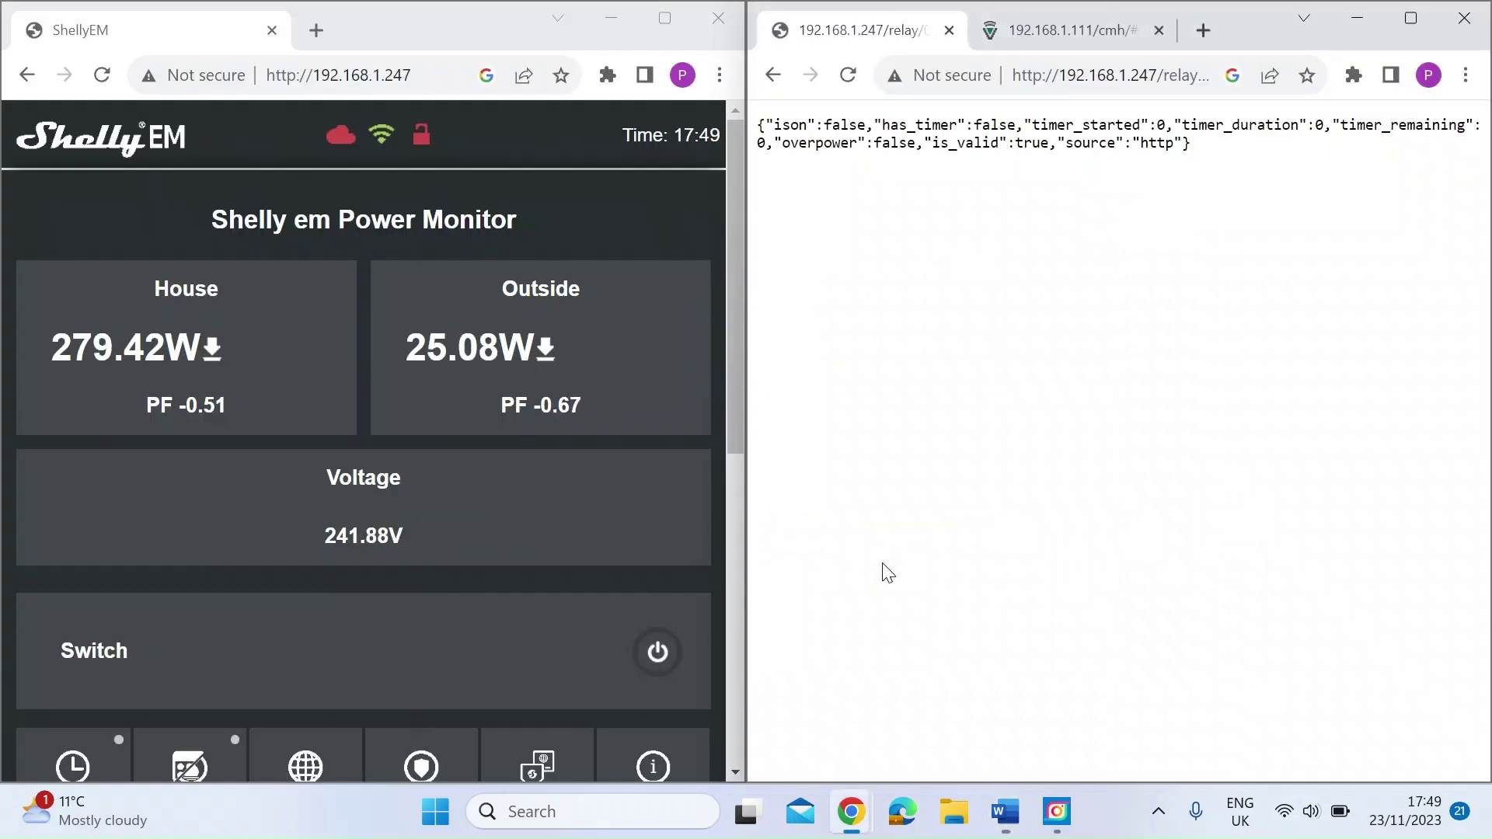
Step: Load the timer URL in the right window so the relay turns on with a 10-second auto-off
{"action": "left_click", "coordinate": [1109, 78]}
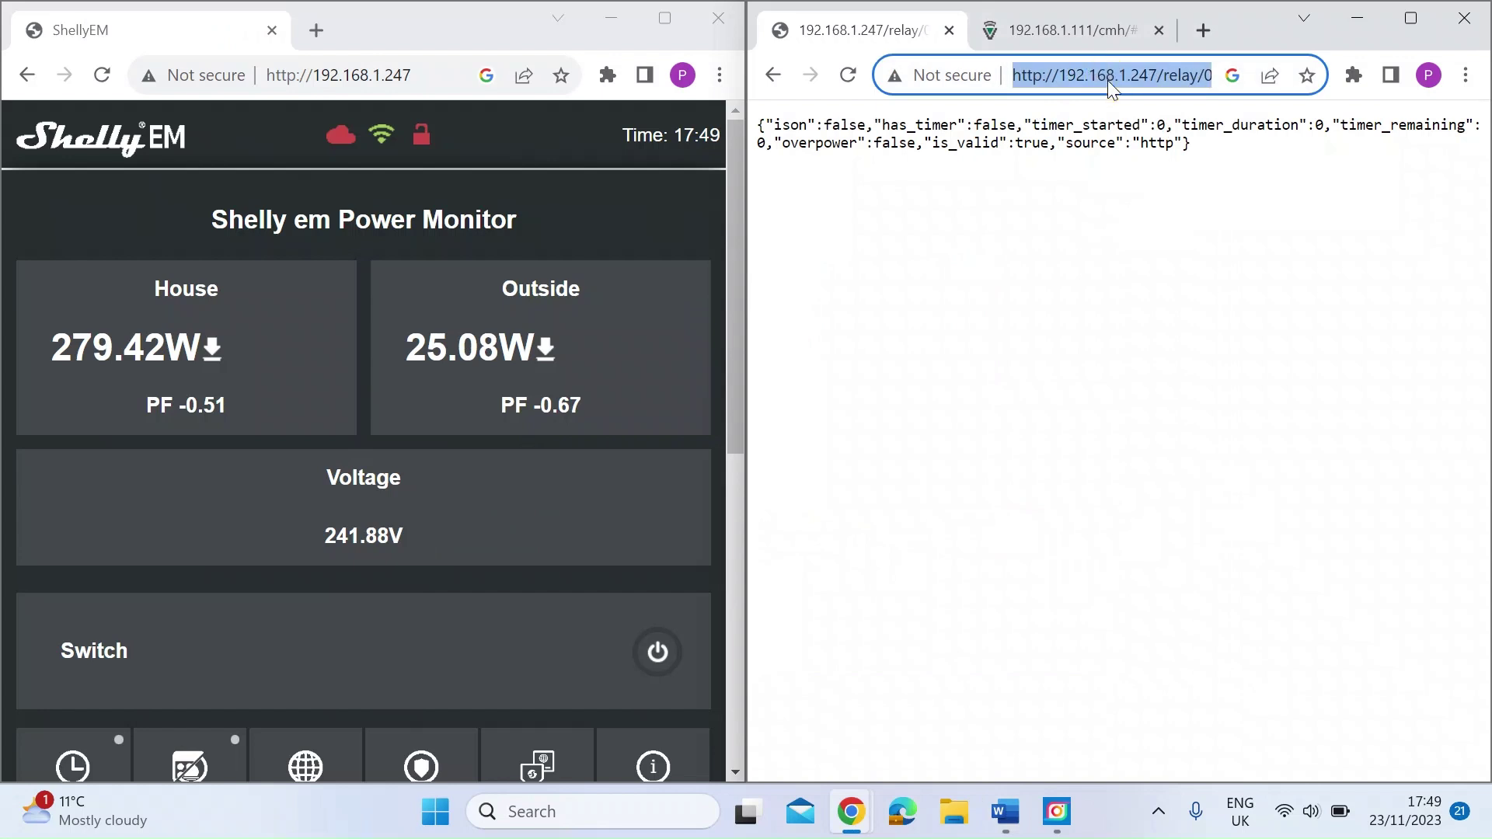
{"action": "key", "text": "ctrl+v"}
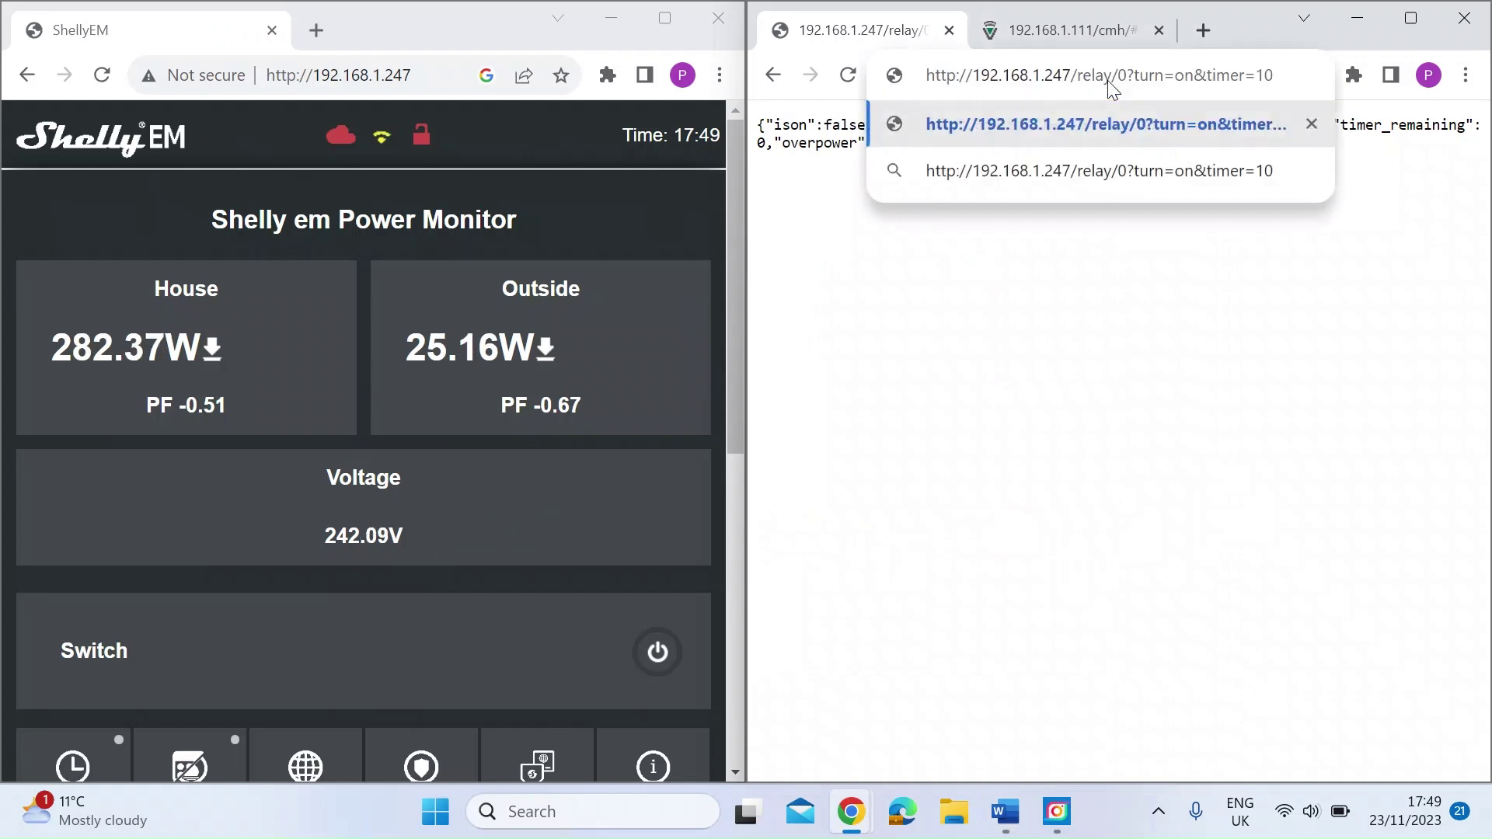
{"action": "key", "text": "Return"}
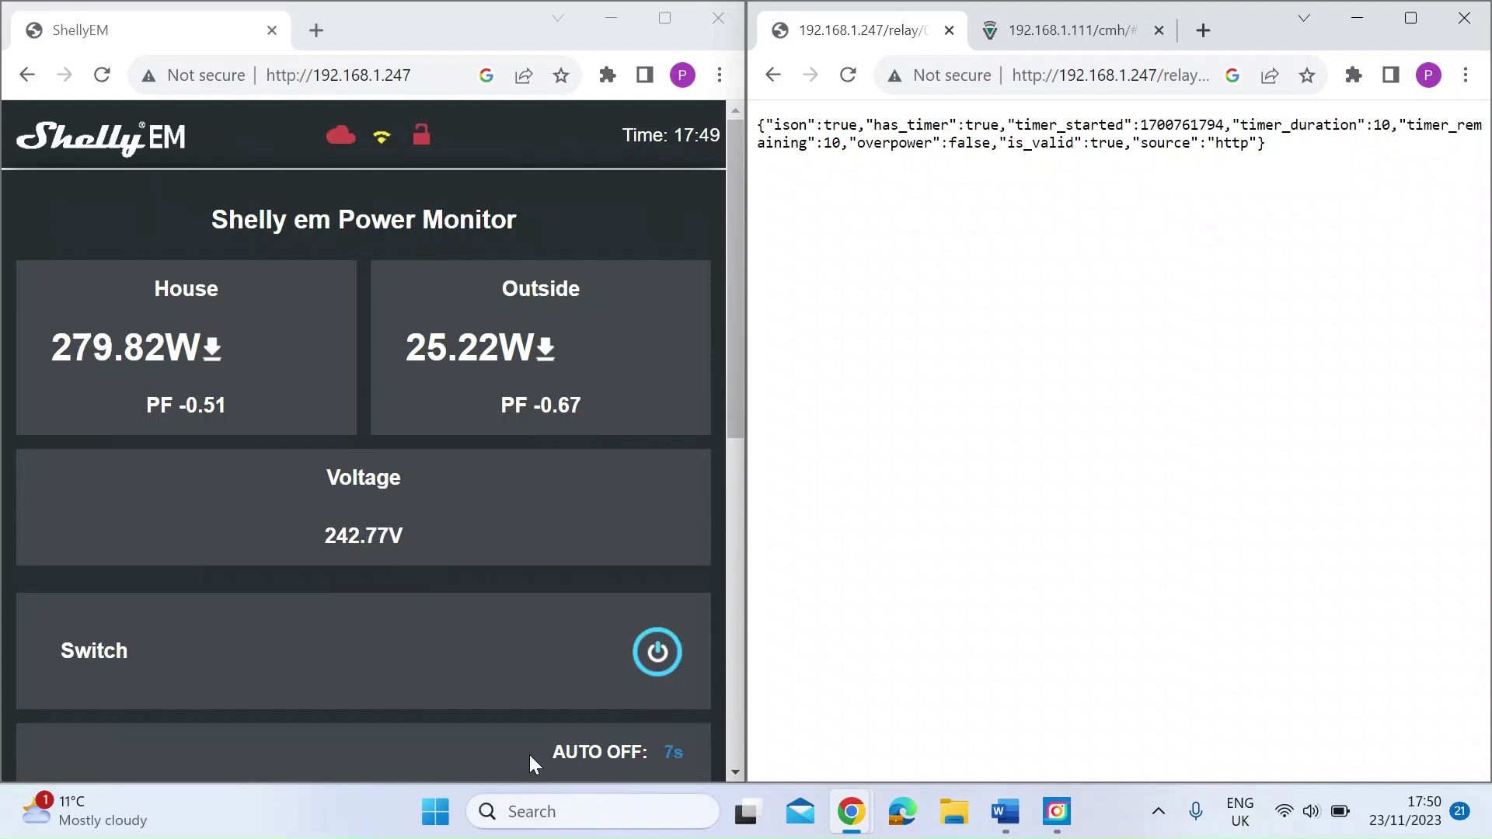
{"action": "left_click_drag", "start_coordinate": [529, 754], "coordinate": [708, 759]}
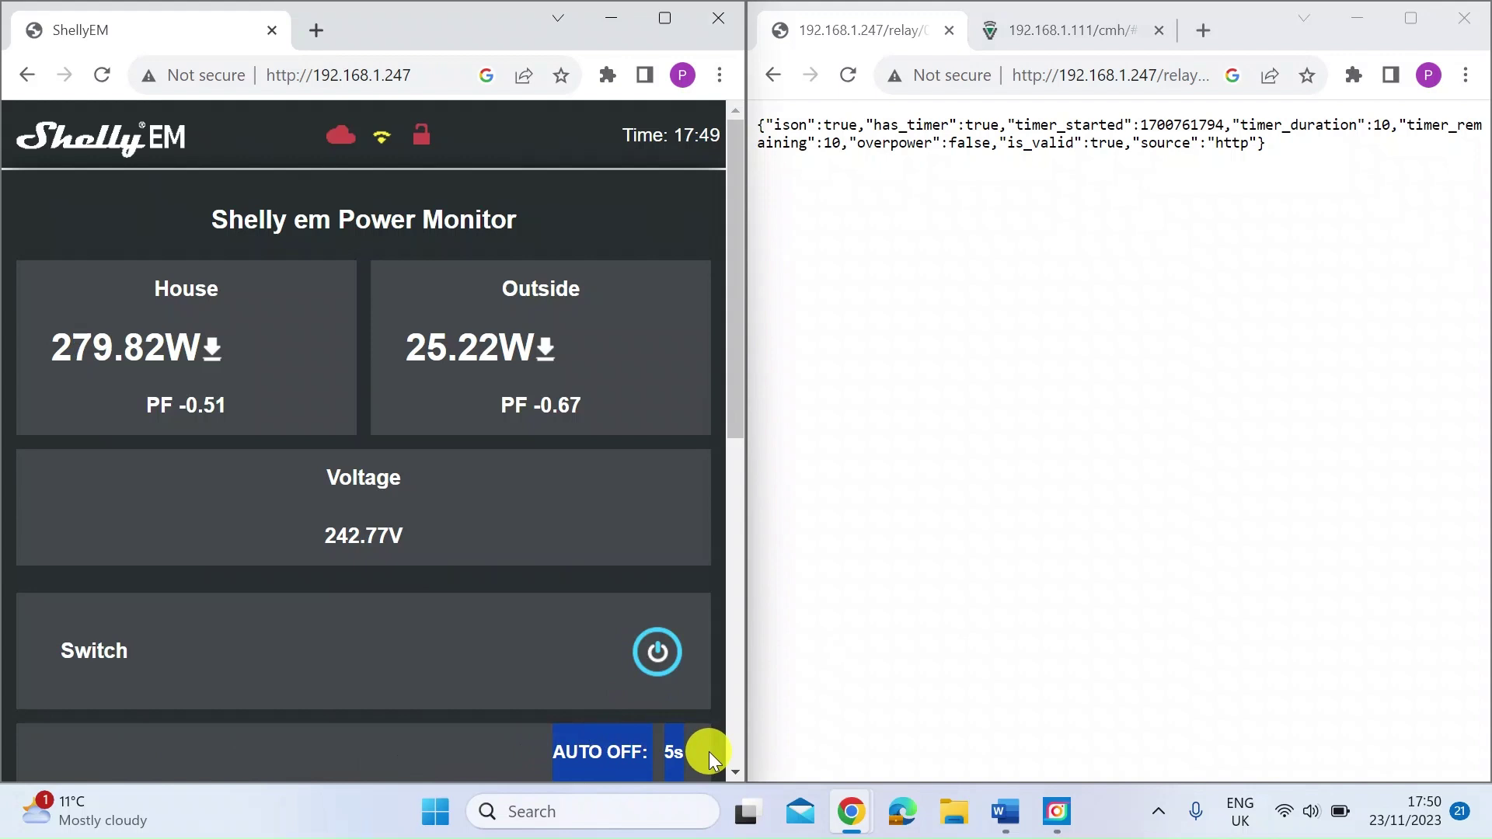
{"action": "left_click", "coordinate": [446, 650]}
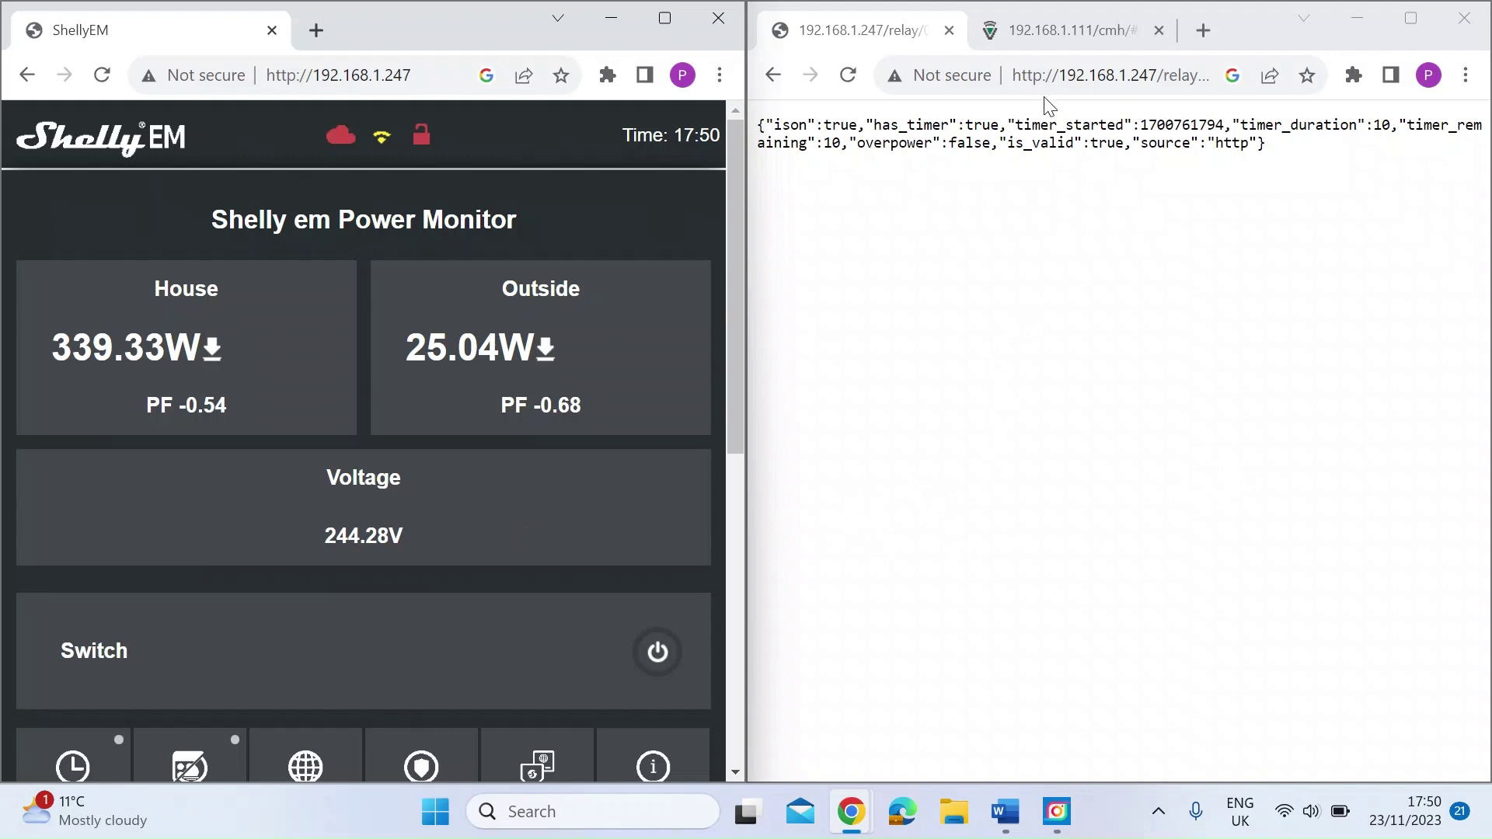
Step: Open the Vera hub tab at 192.168.1.111 to see the Stairs devices with Loft Light on
{"action": "left_click", "coordinate": [1035, 35]}
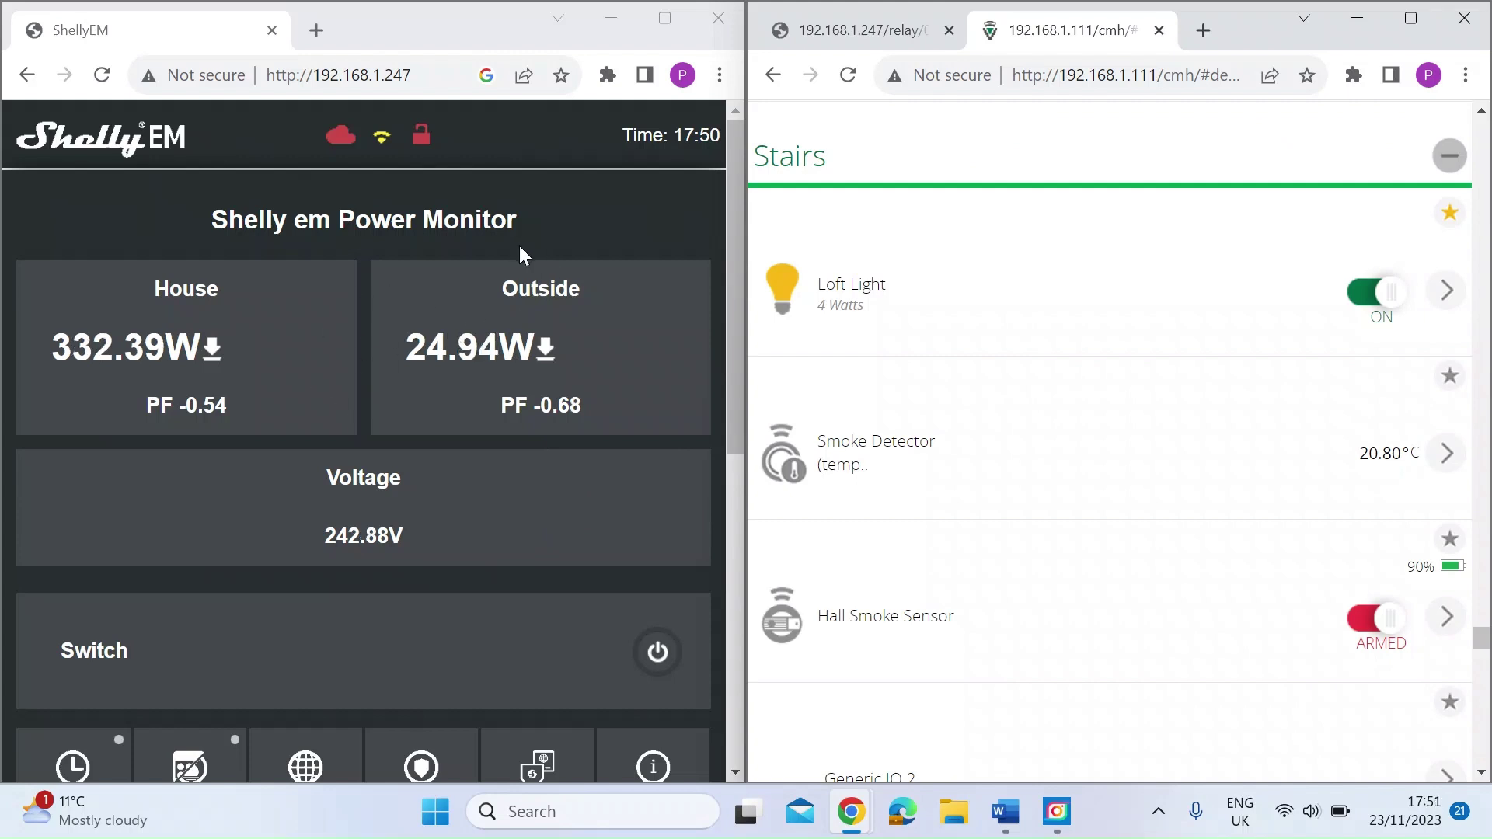
{"action": "scroll", "coordinate": [536, 573], "scroll_direction": "down", "scroll_amount": 1}
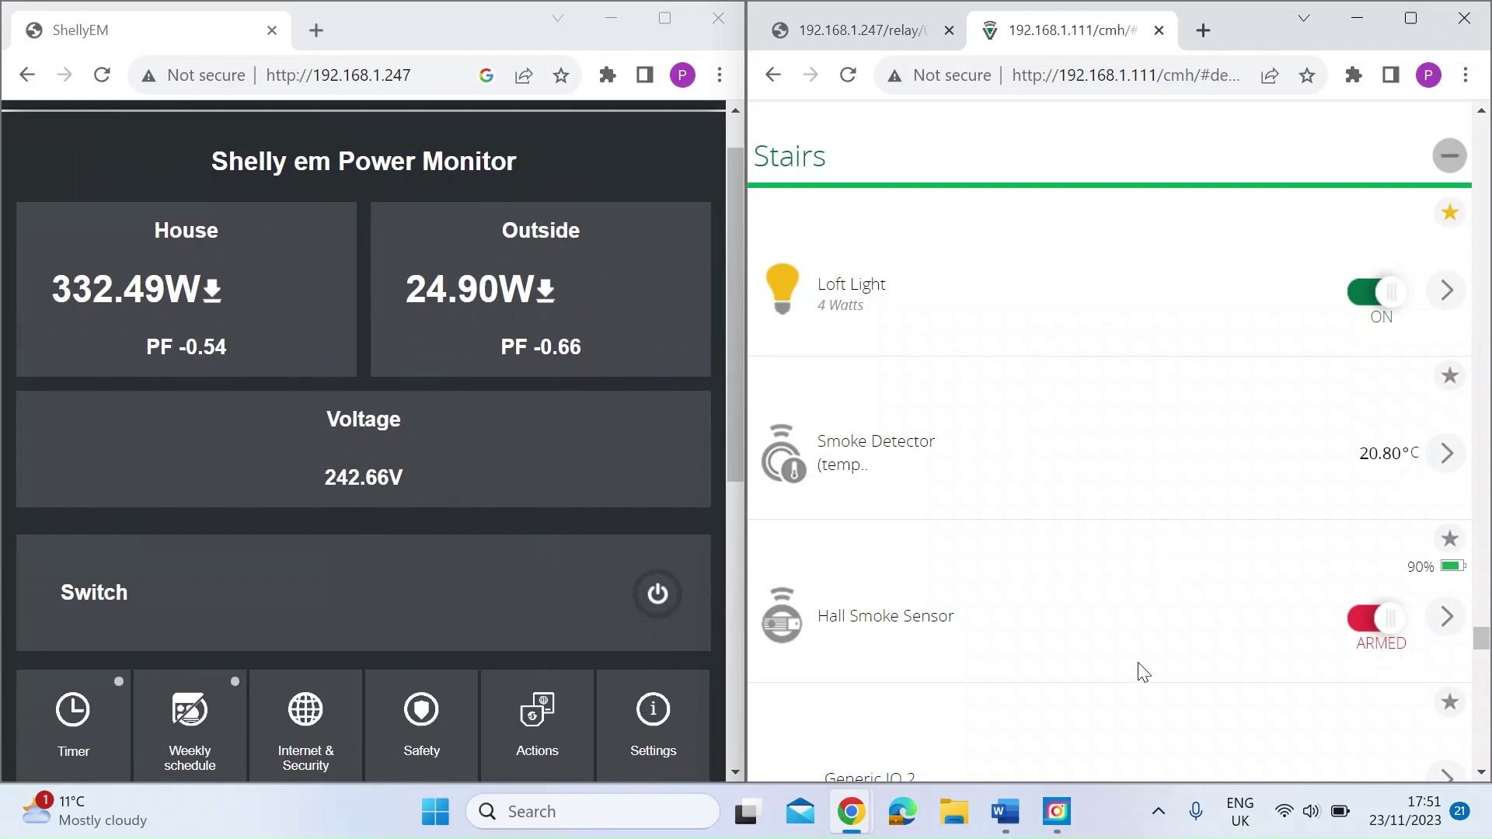
Step: Select the Vera Hub SetTarget URL for DeviceNum=12 in Word and return to Chrome
{"action": "key", "text": "alt+Tab"}
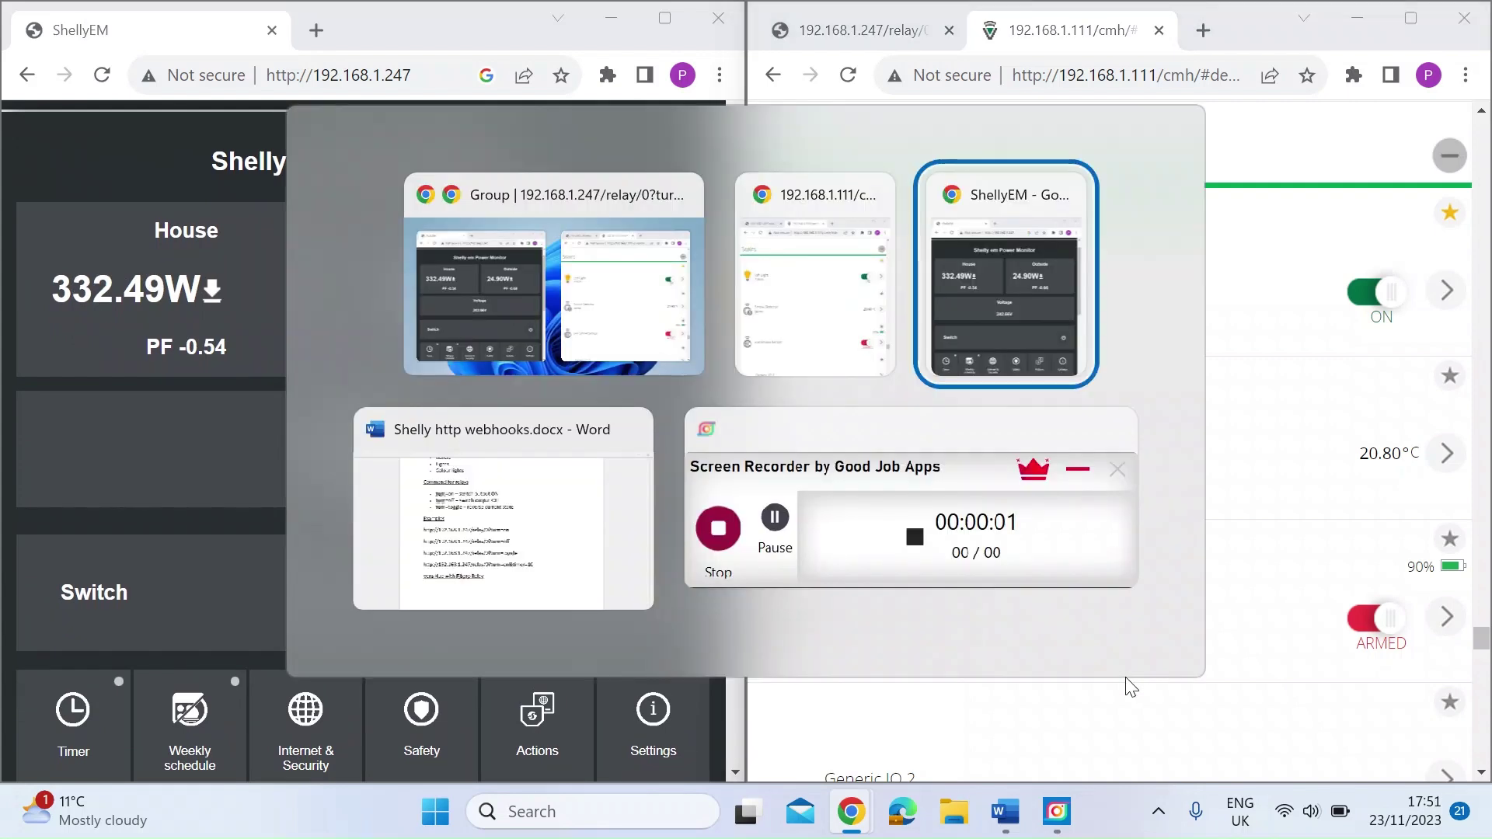
{"action": "key", "text": "alt+Tab"}
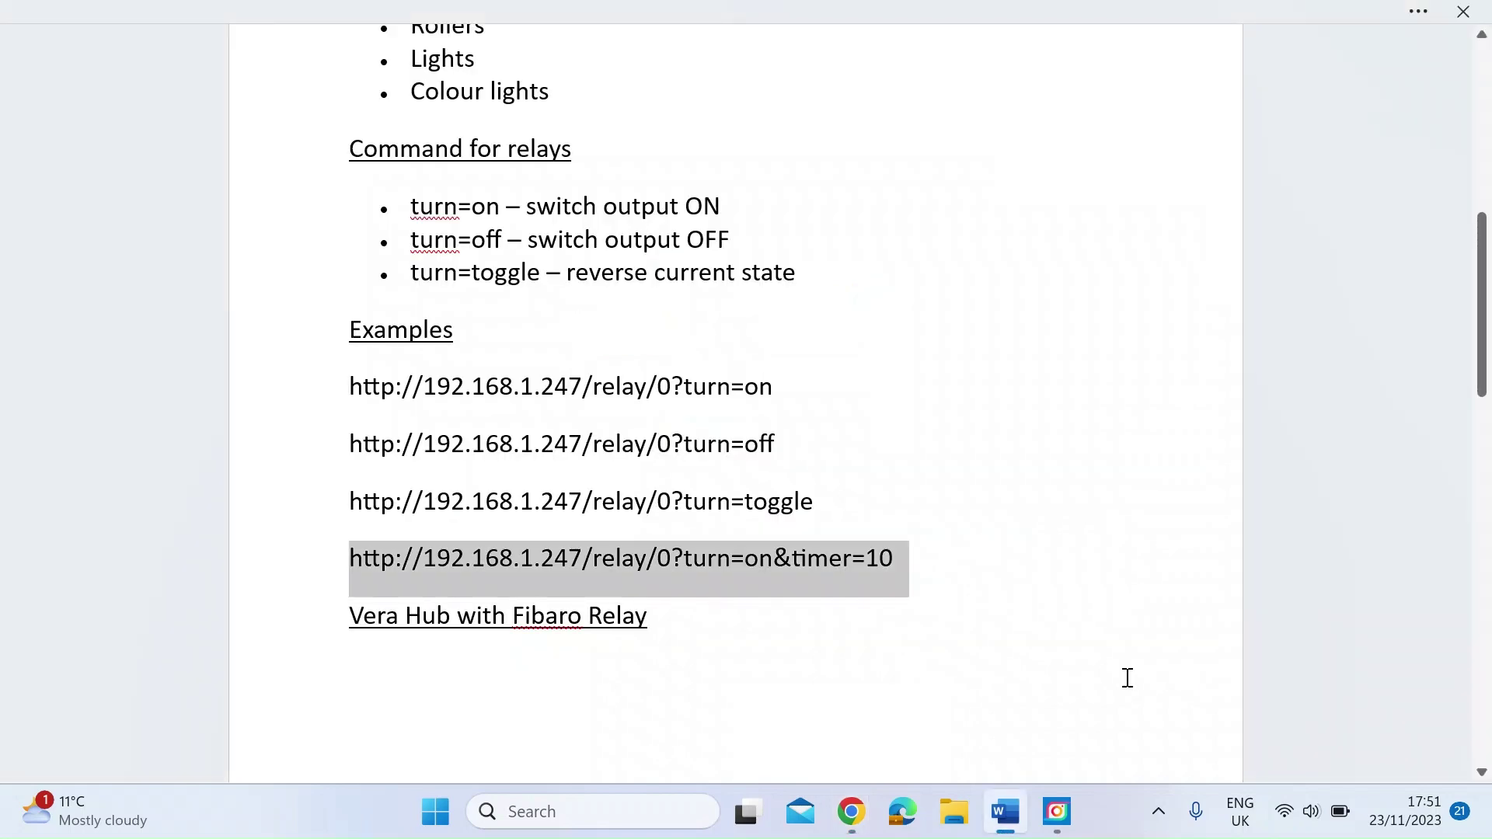
{"action": "scroll", "coordinate": [783, 660], "scroll_direction": "down", "scroll_amount": 1}
{"action": "scroll", "coordinate": [783, 661], "scroll_direction": "down", "scroll_amount": 5}
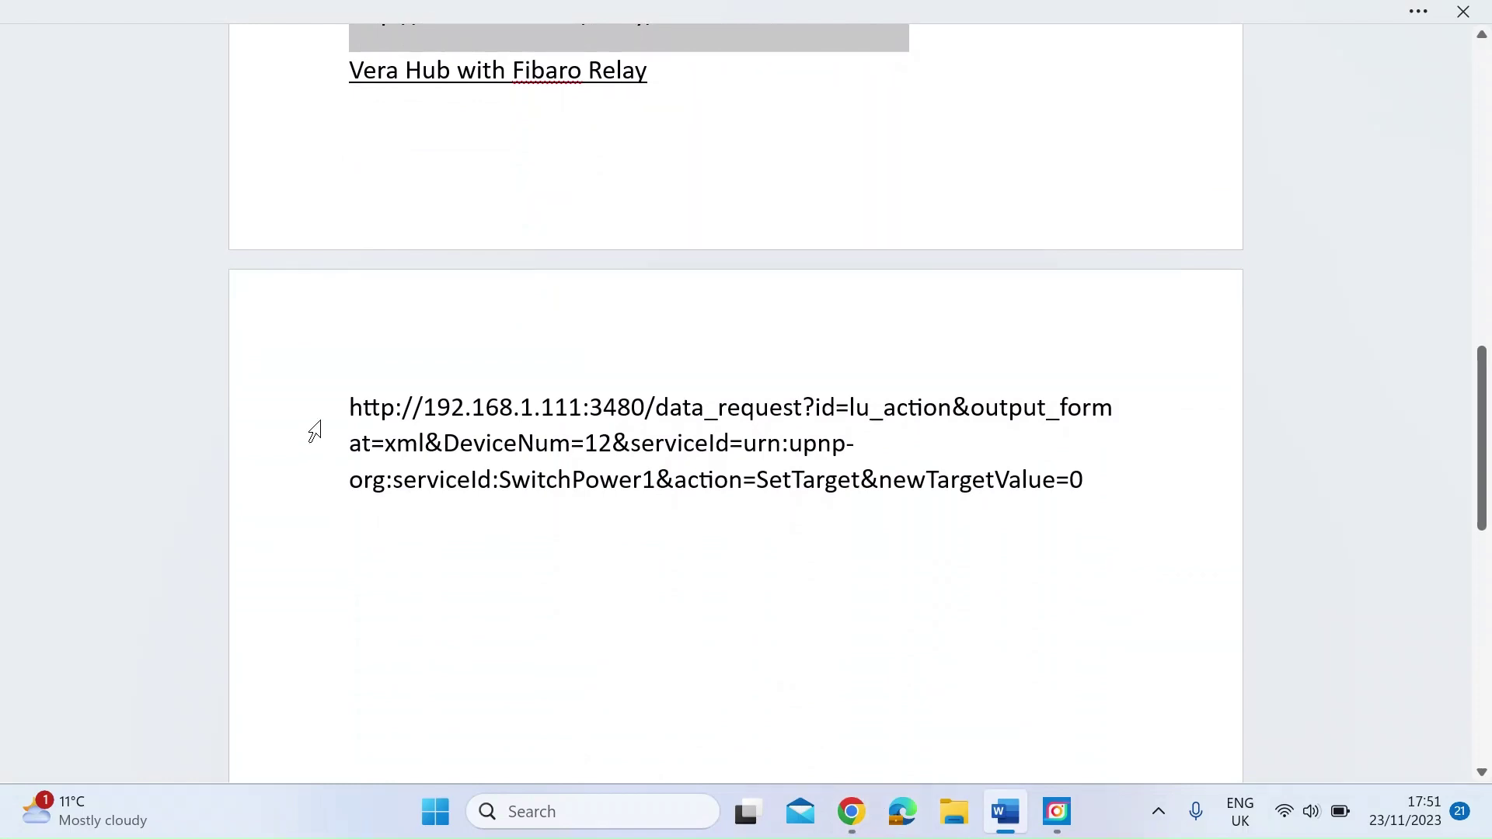
{"action": "left_click_drag", "start_coordinate": [346, 400], "coordinate": [1093, 481]}
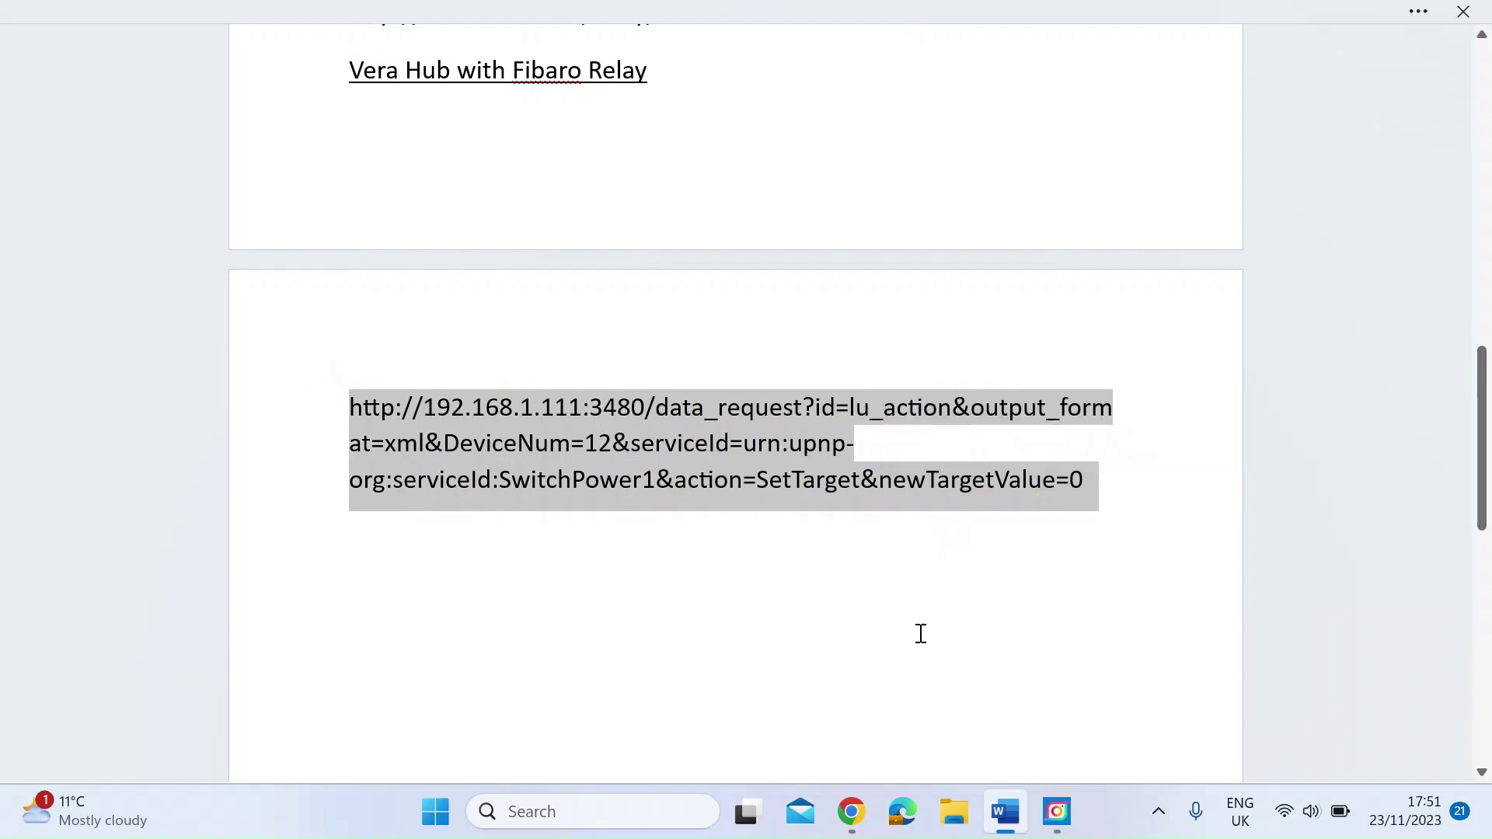
{"action": "key", "text": "alt+Tab"}
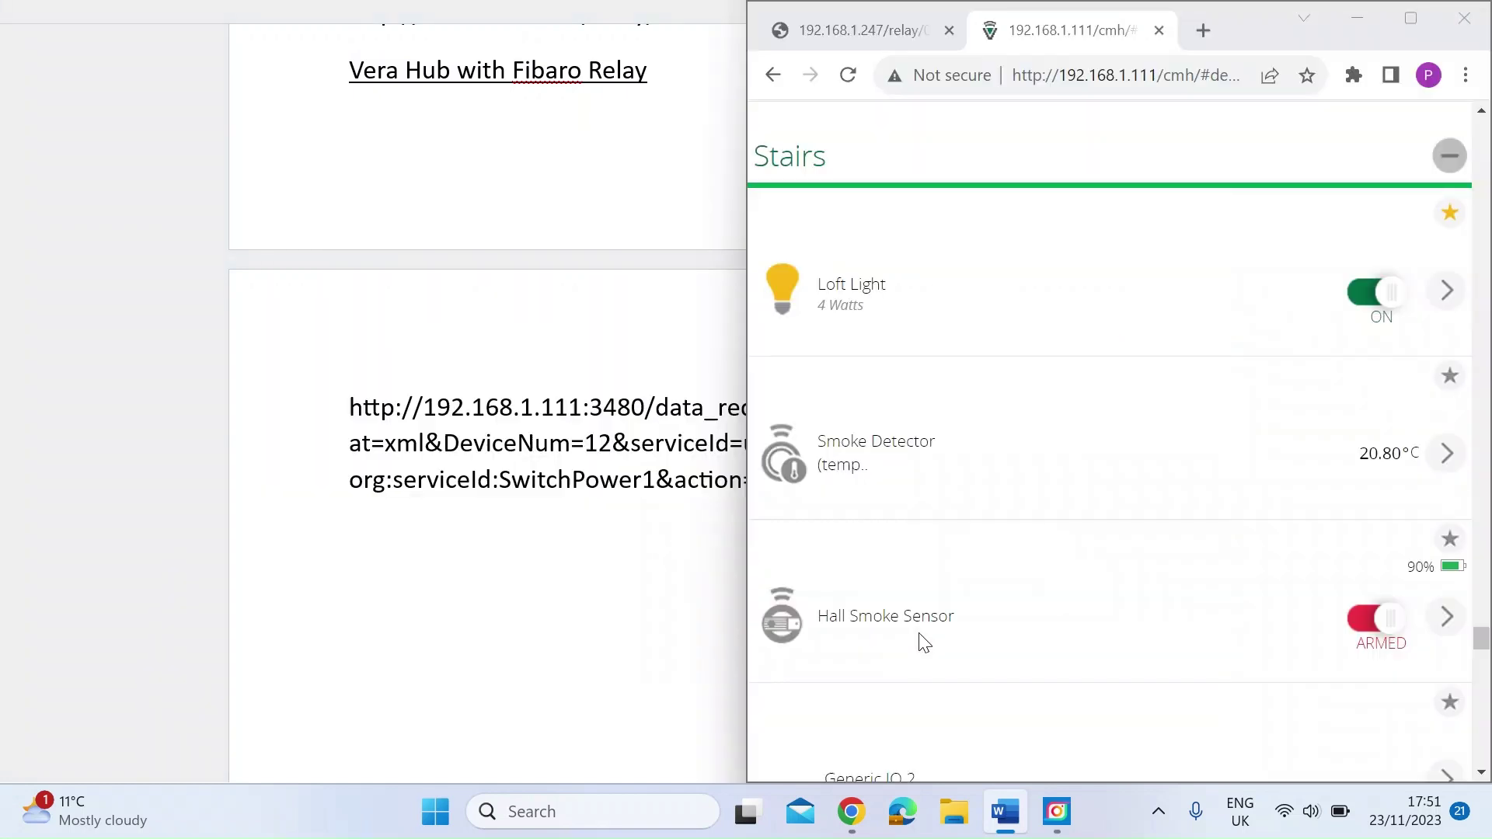
Step: Enable Output Switched On URL in Actions with the pasted Vera URL changed to newTargetValue=1, and save
{"action": "scroll", "coordinate": [520, 582], "scroll_direction": "down", "scroll_amount": 3}
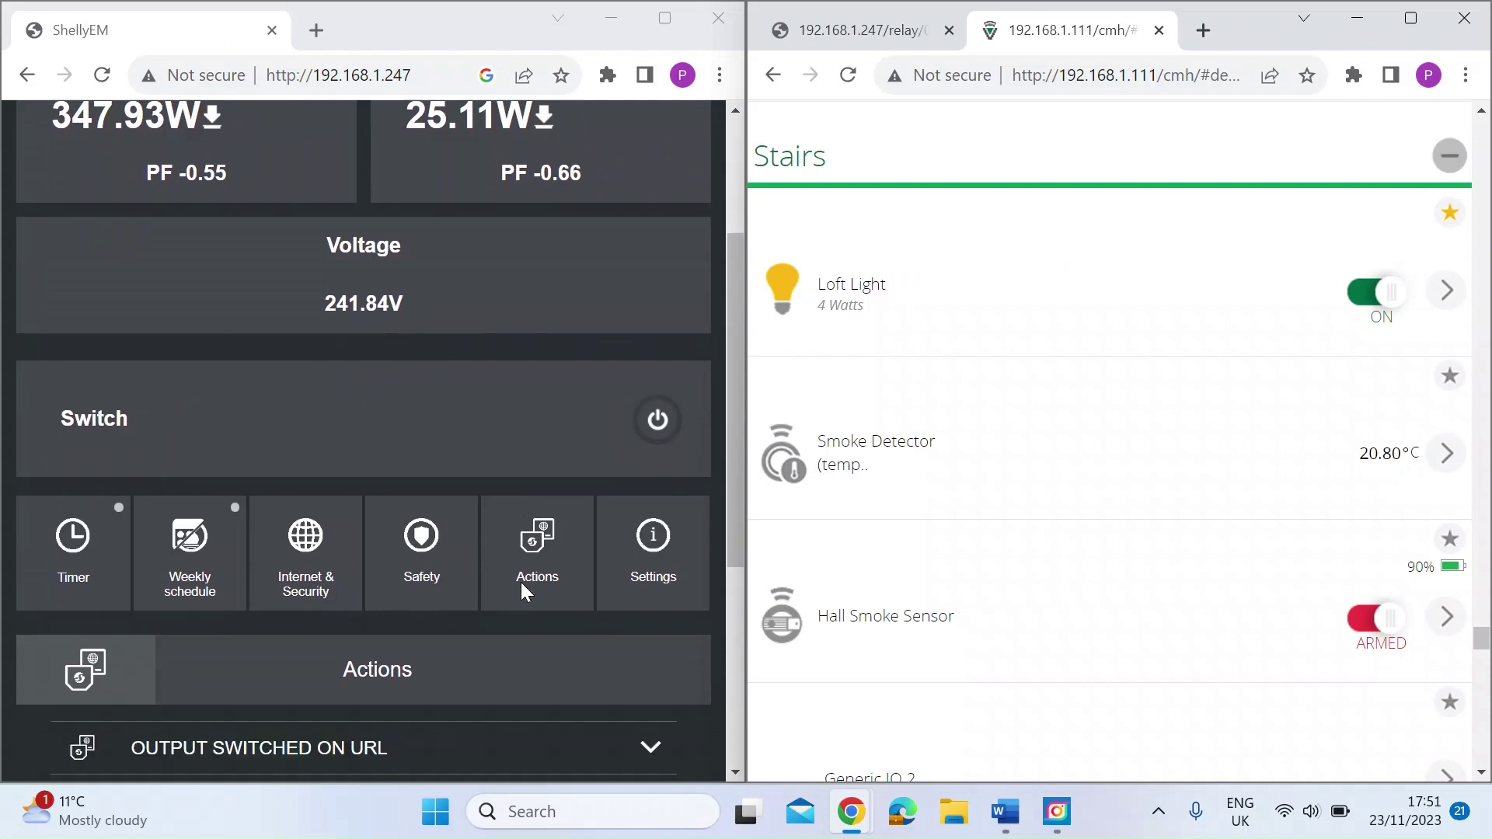
{"action": "scroll", "coordinate": [505, 590], "scroll_direction": "down", "scroll_amount": 1}
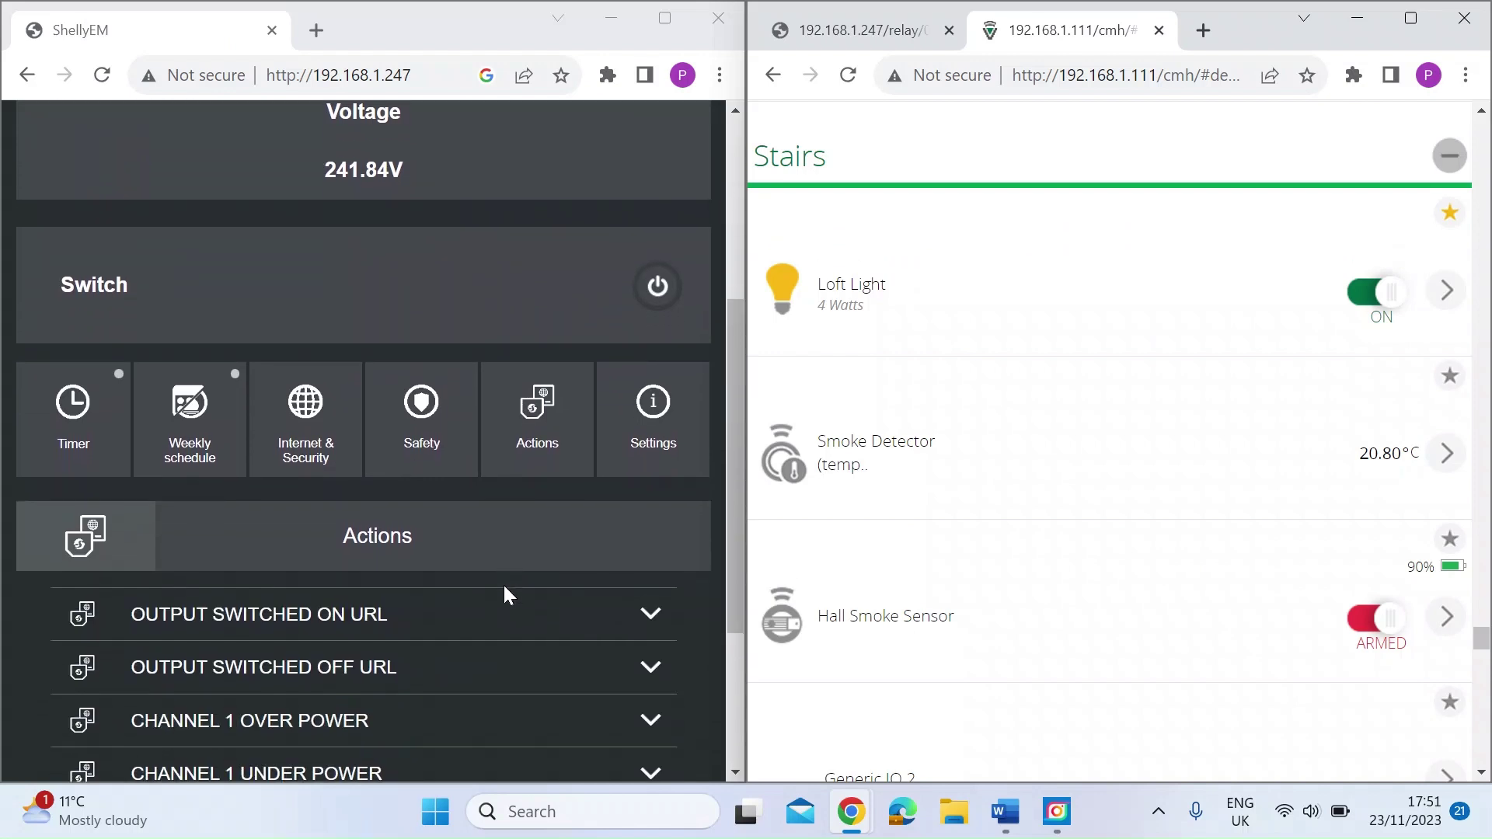
{"action": "left_click", "coordinate": [536, 426]}
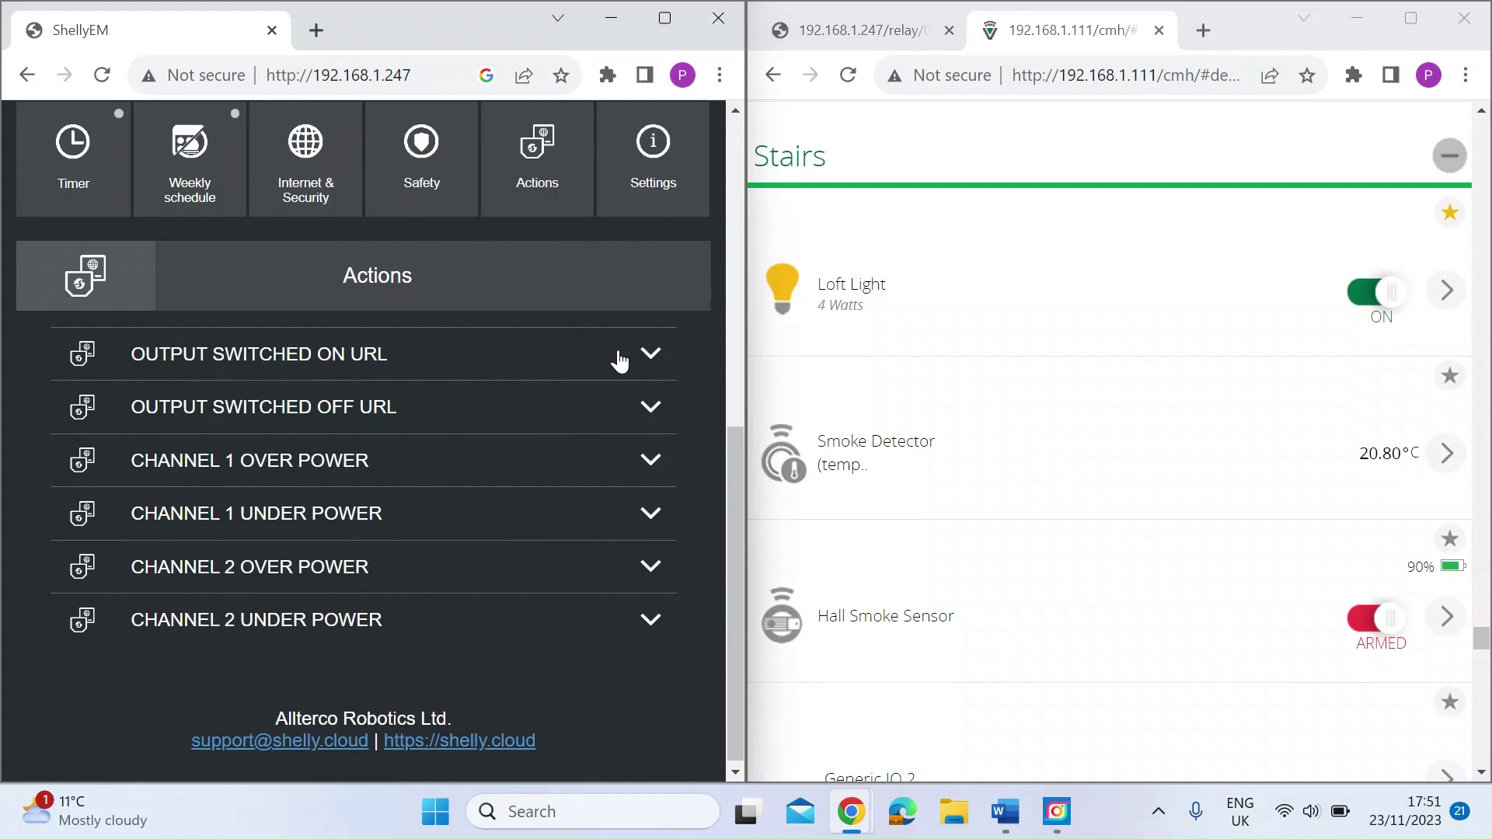
{"action": "left_click", "coordinate": [651, 354]}
{"action": "scroll", "coordinate": [443, 443], "scroll_direction": "down", "scroll_amount": 1}
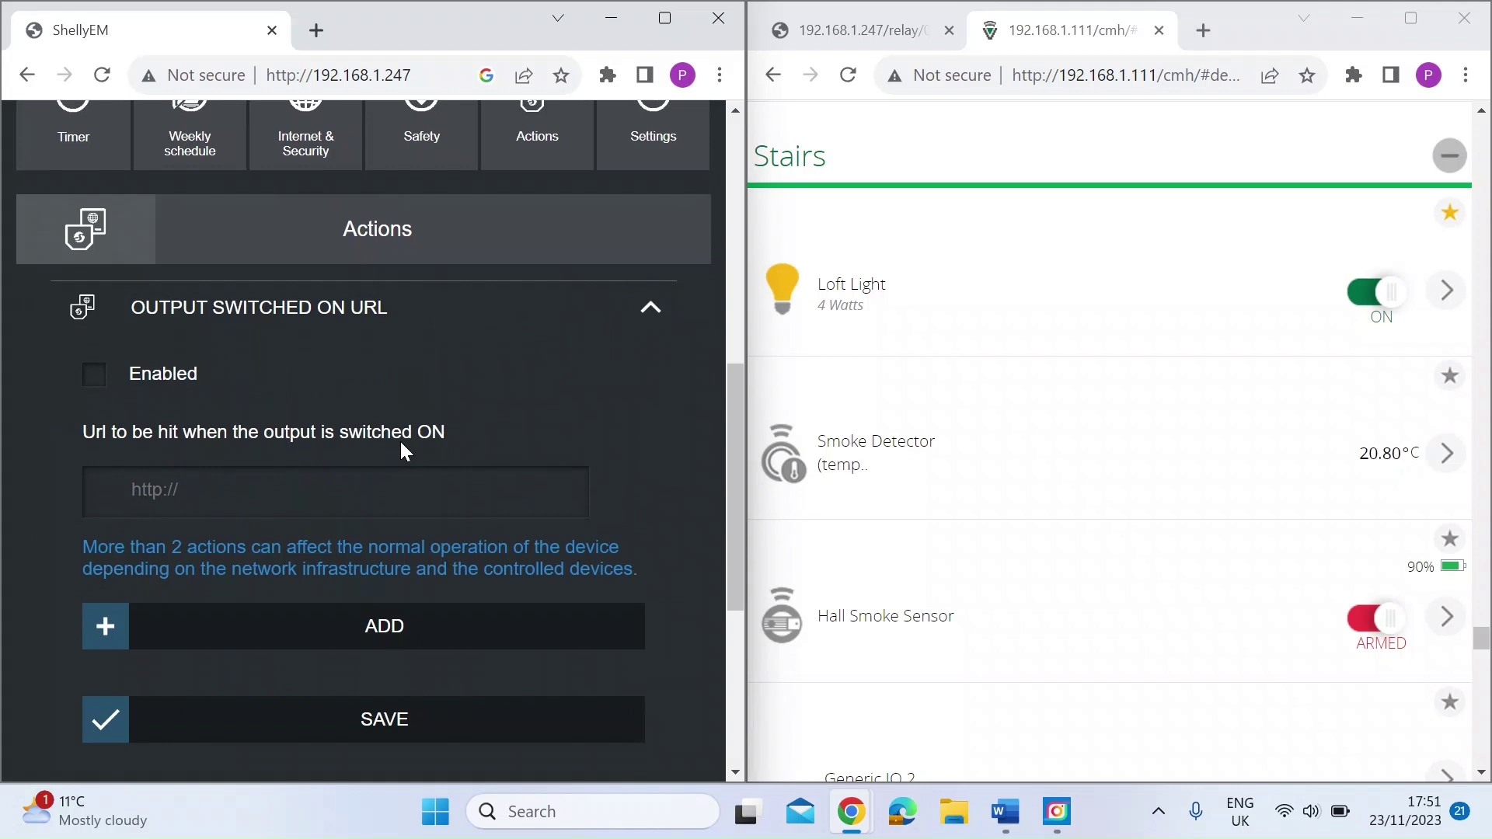
{"action": "left_click", "coordinate": [91, 386]}
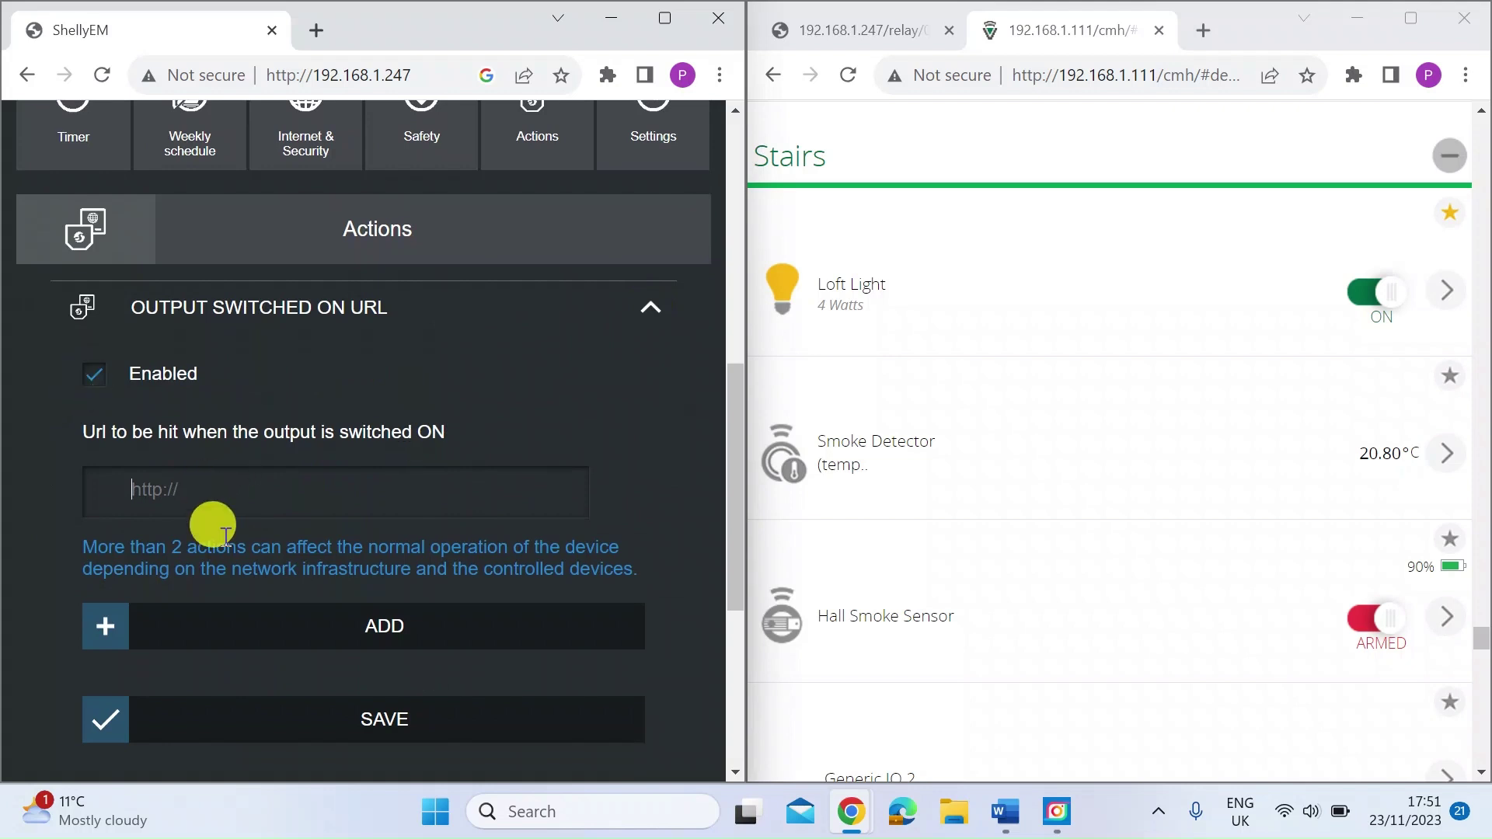
{"action": "key", "text": "ctrl+v"}
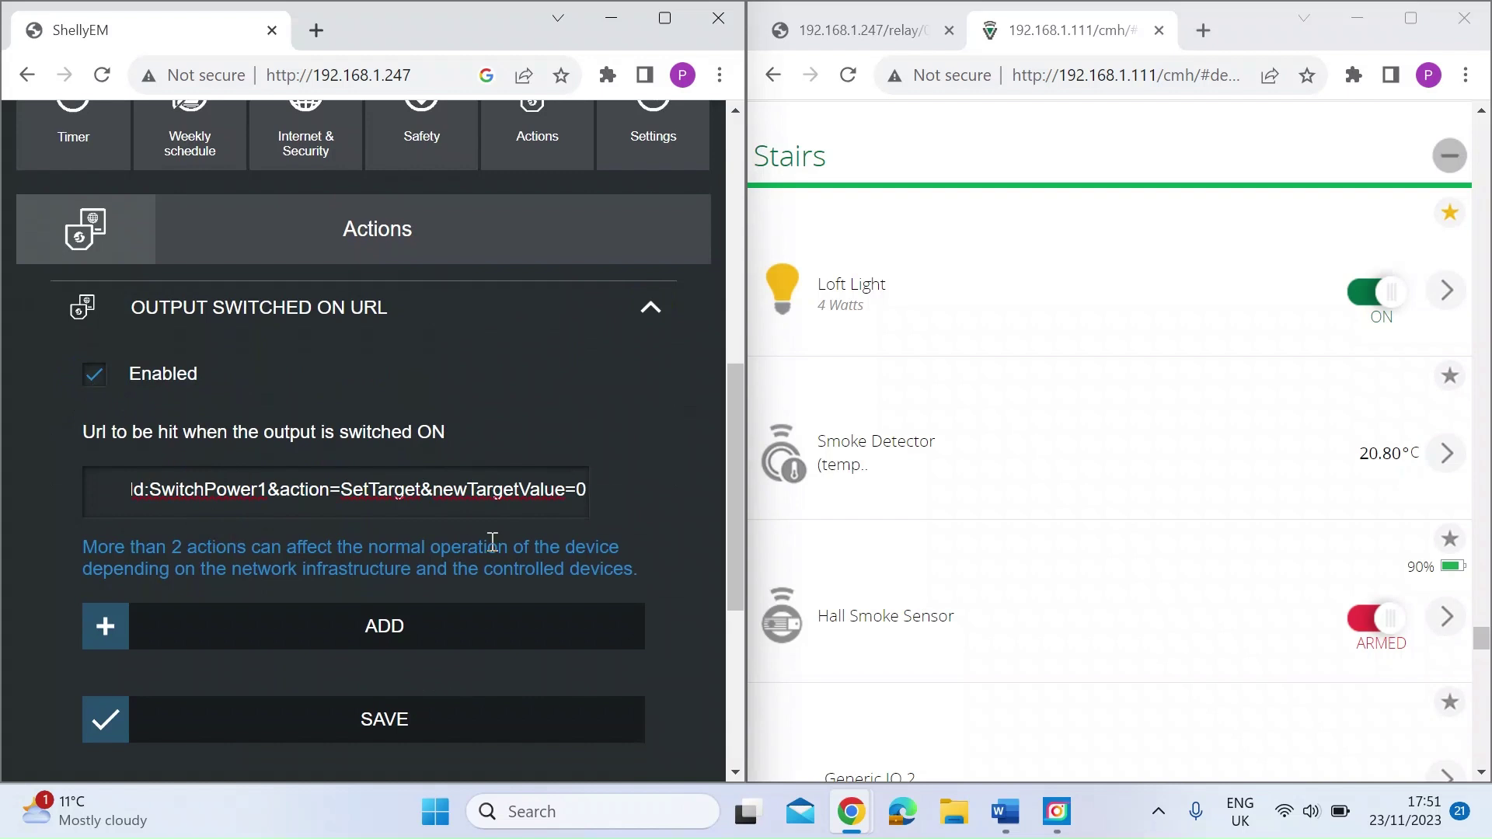
{"action": "key", "text": "BackSpace"}
{"action": "type", "text": "1"}
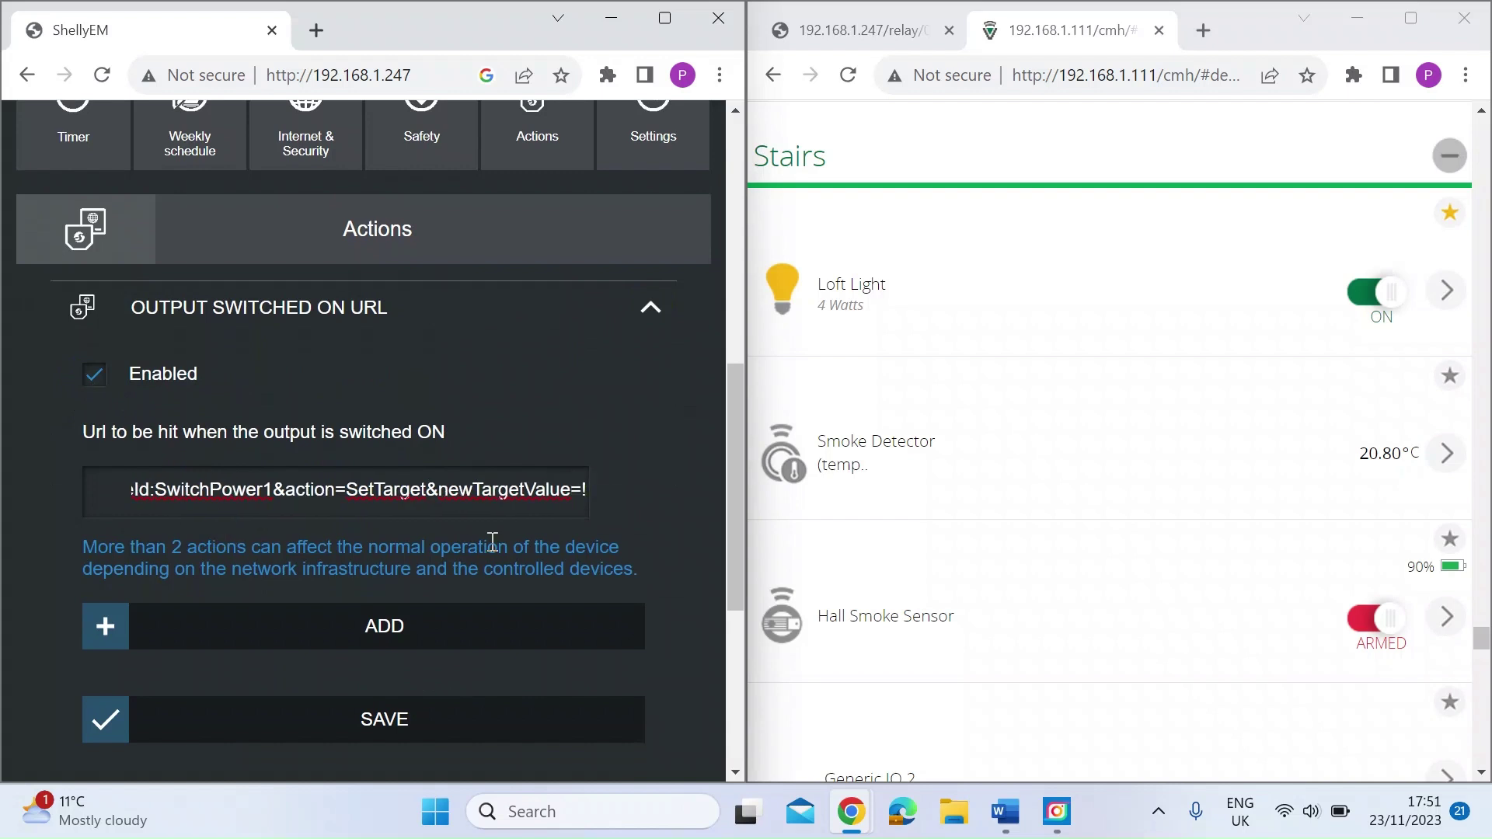
{"action": "key", "text": "BackSpace"}
{"action": "type", "text": "1"}
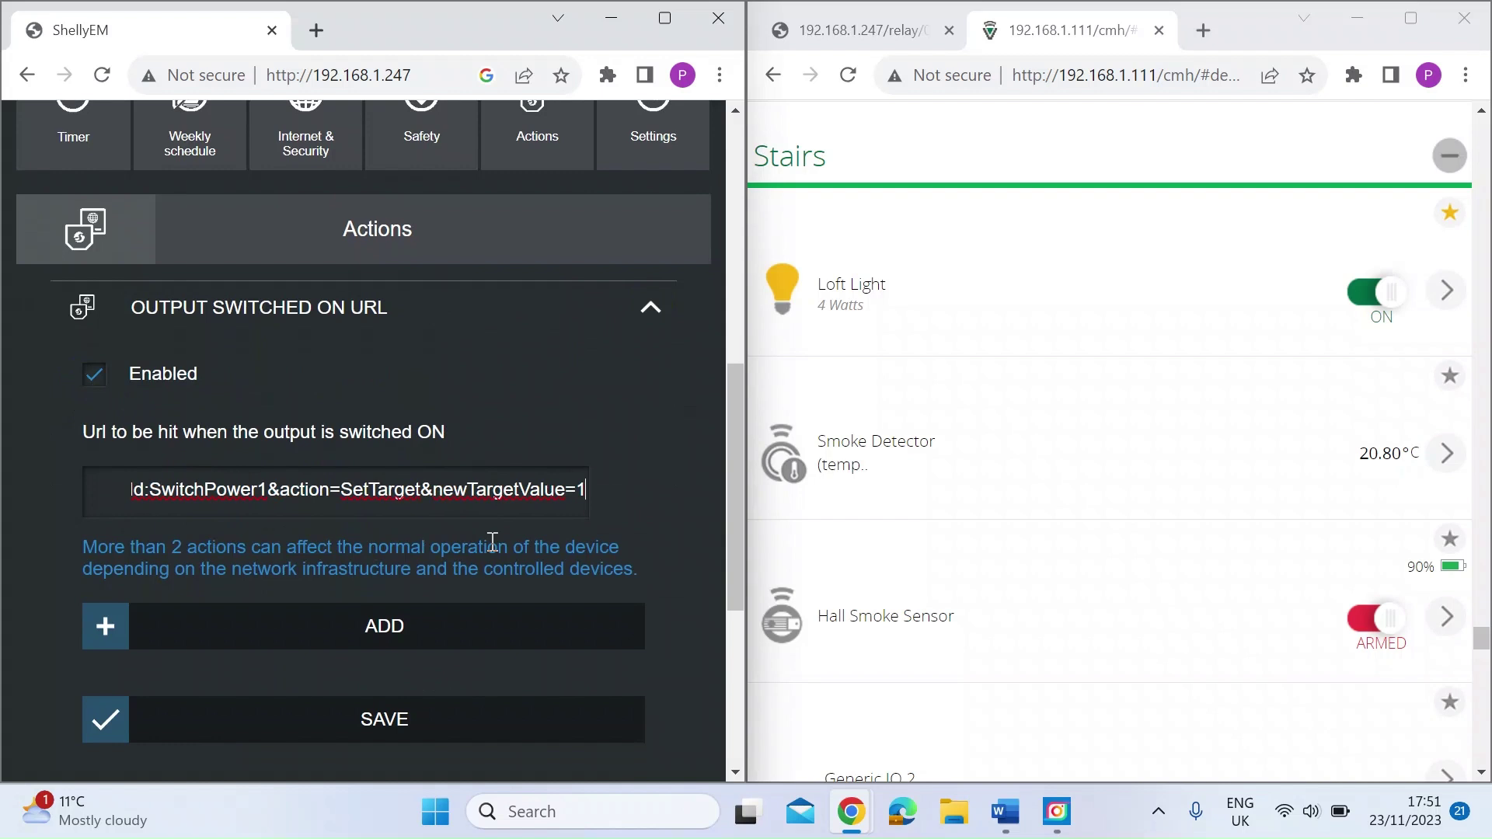
{"action": "left_click", "coordinate": [404, 735]}
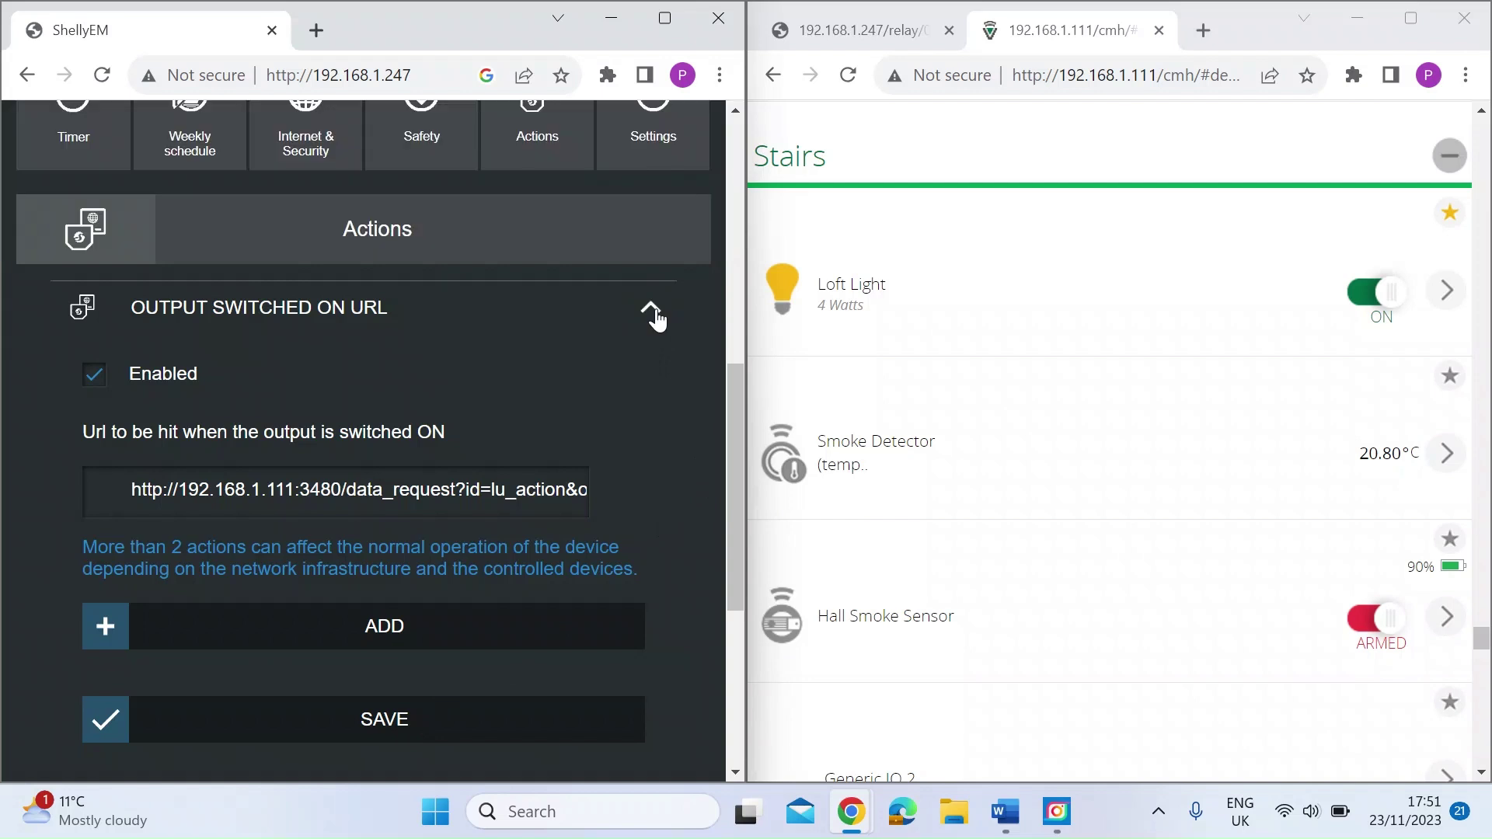
Step: Put the pasted Vera URL ending newTargetValue=0 into Output Switched Off URL
{"action": "left_click", "coordinate": [655, 310]}
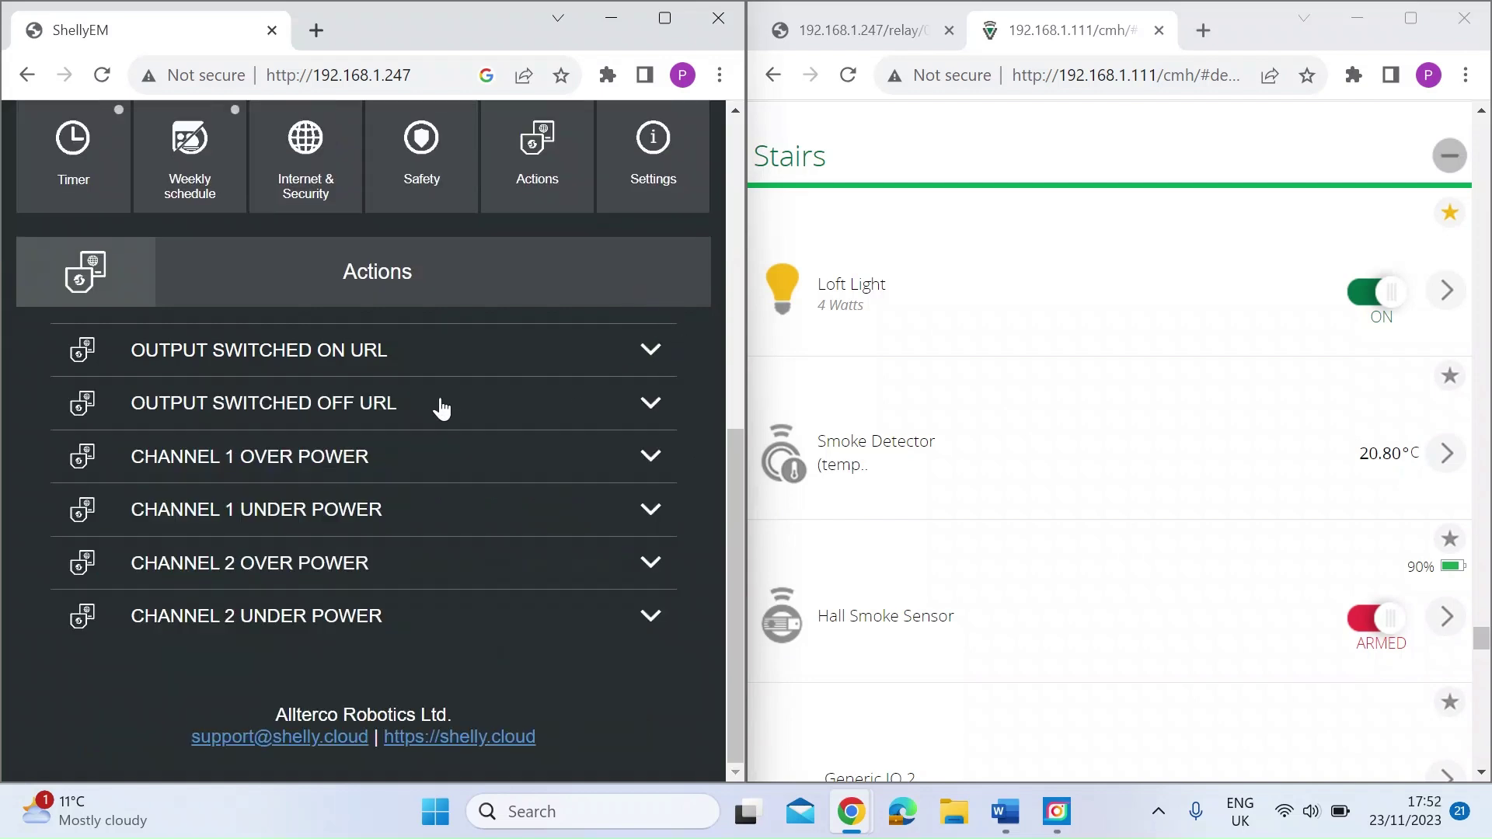
{"action": "left_click", "coordinate": [653, 410]}
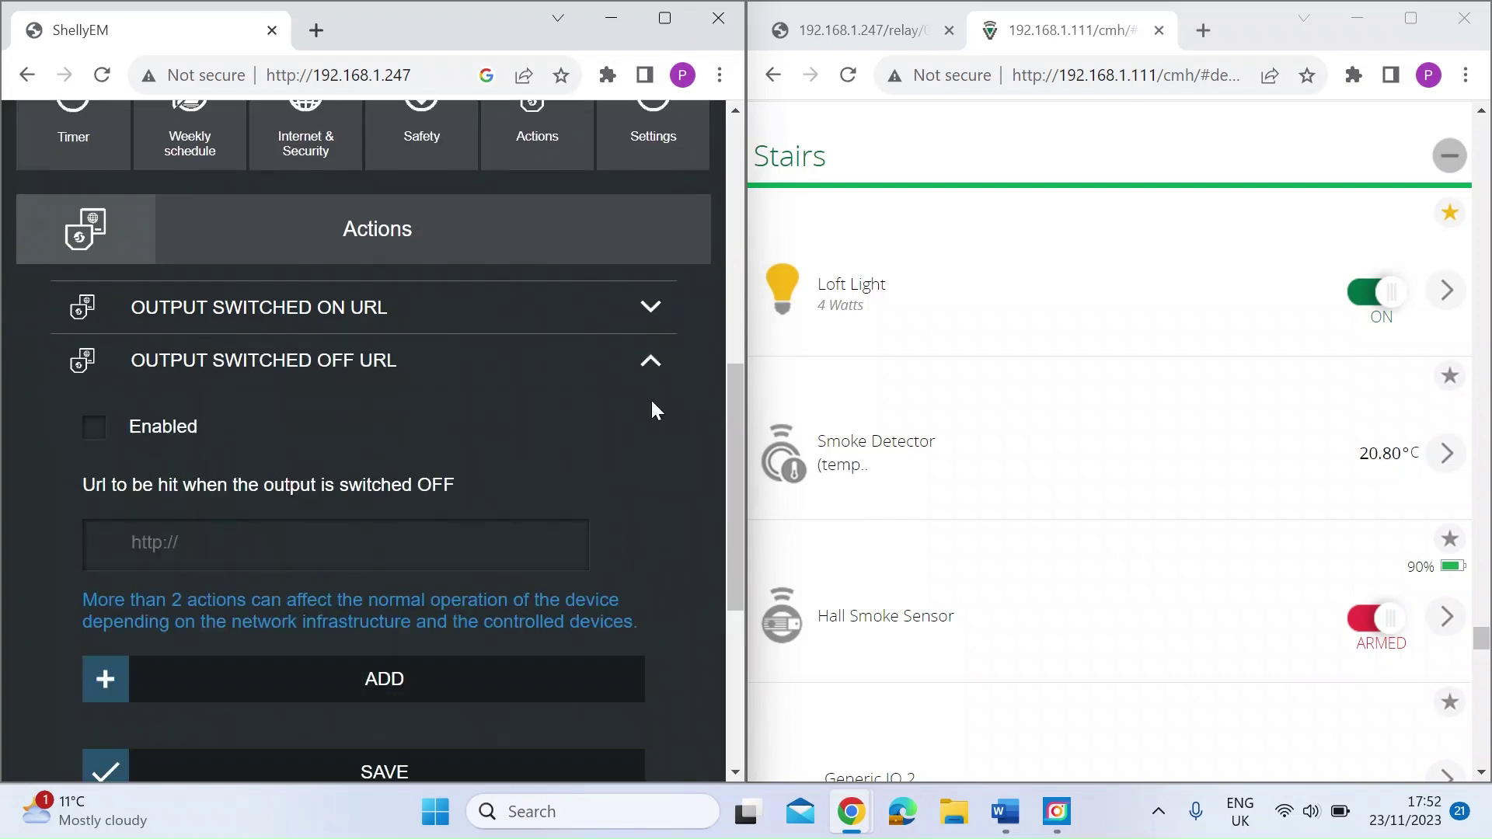
{"action": "left_click", "coordinate": [213, 543]}
{"action": "key", "text": "ctrl+v"}
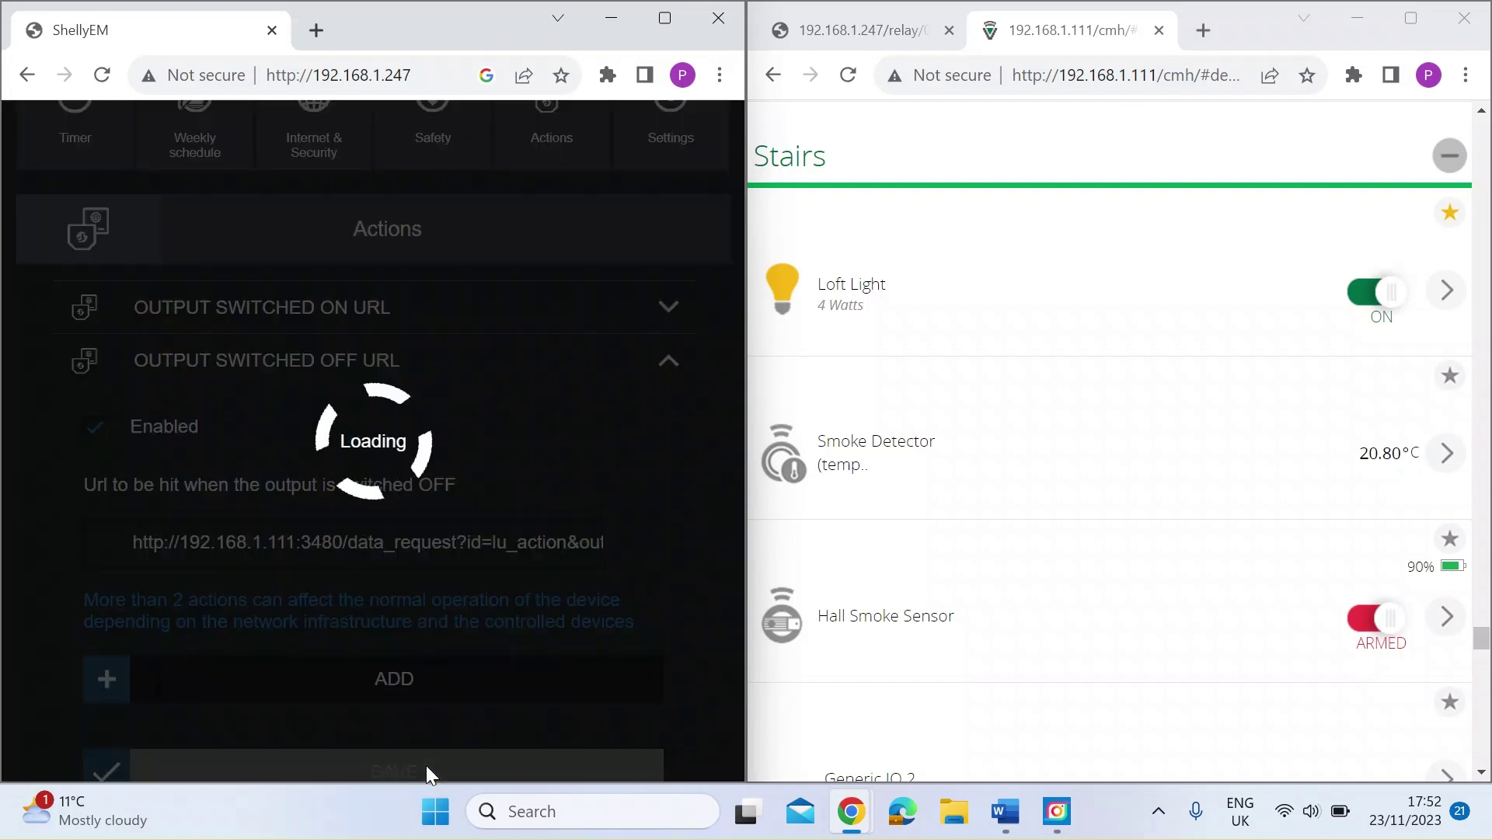
{"action": "scroll", "coordinate": [631, 550], "scroll_direction": "up", "scroll_amount": 2}
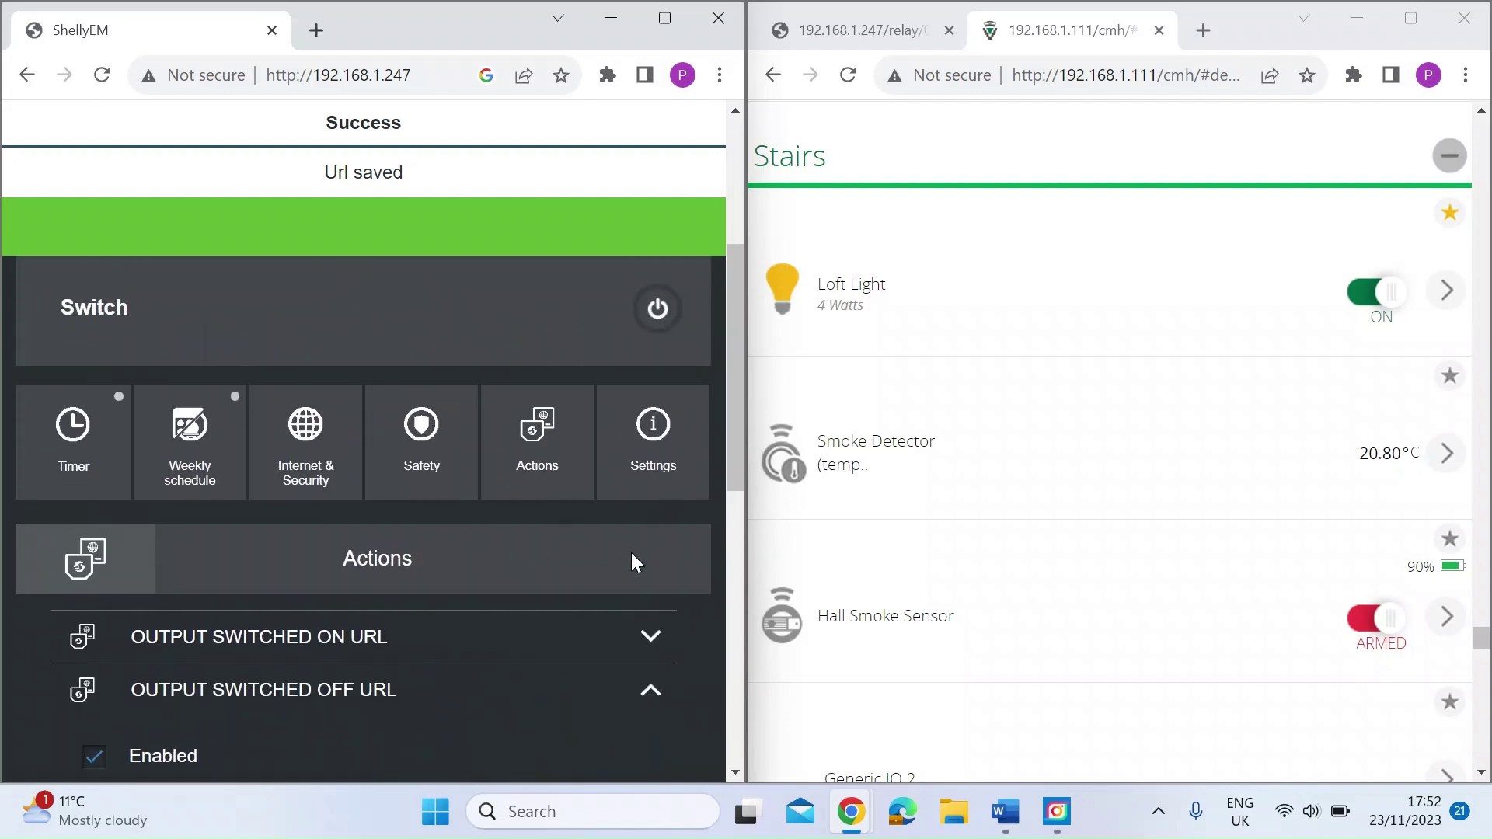
Step: Switch the Shelly EM on, off, on and off again, confirming Vera's Loft Light follows each change
{"action": "scroll", "coordinate": [631, 552], "scroll_direction": "up", "scroll_amount": 4}
{"action": "scroll", "coordinate": [564, 539], "scroll_direction": "down", "scroll_amount": 1}
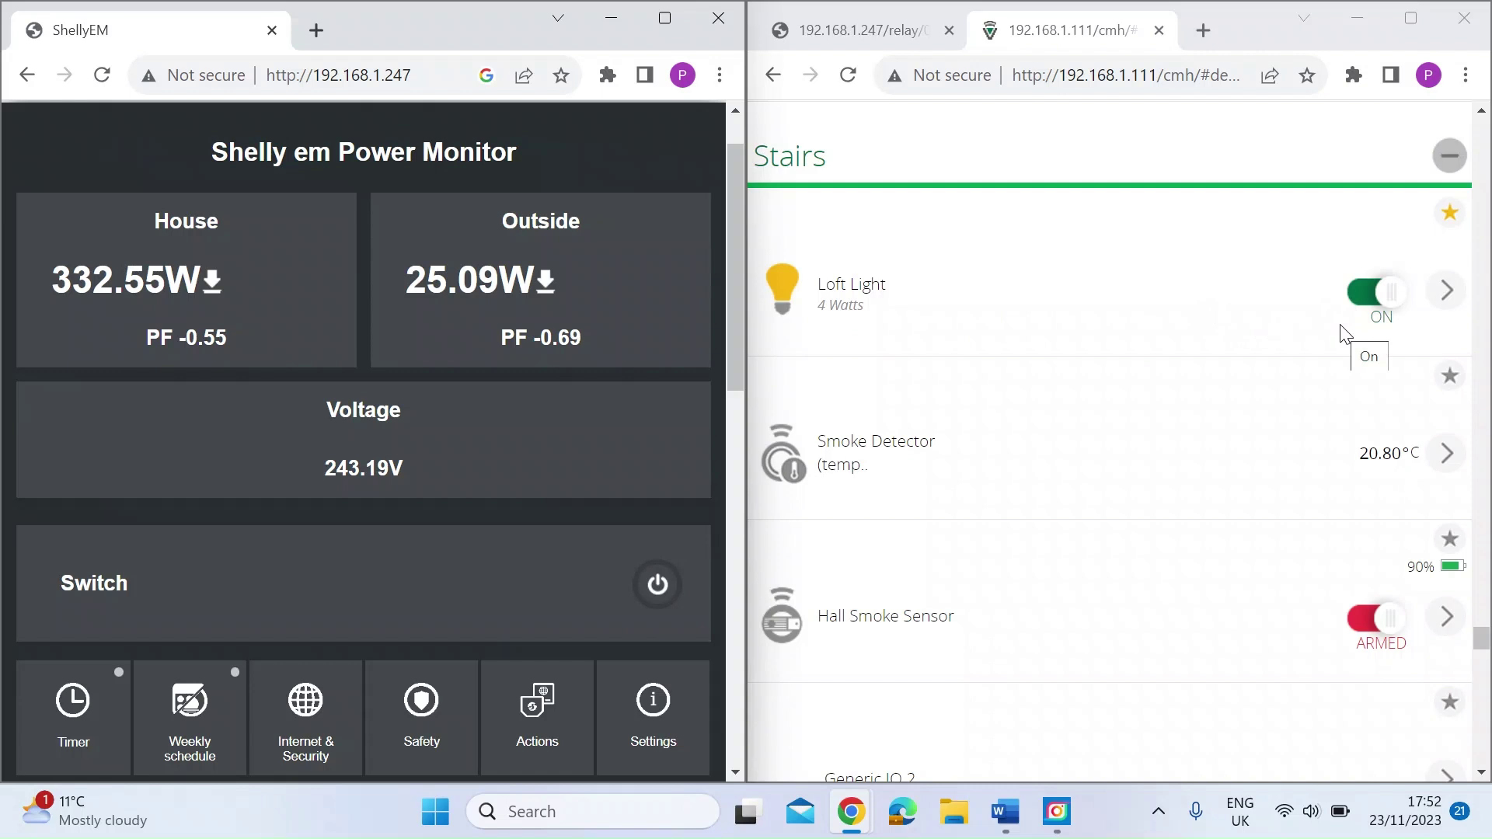
{"action": "left_click", "coordinate": [659, 589]}
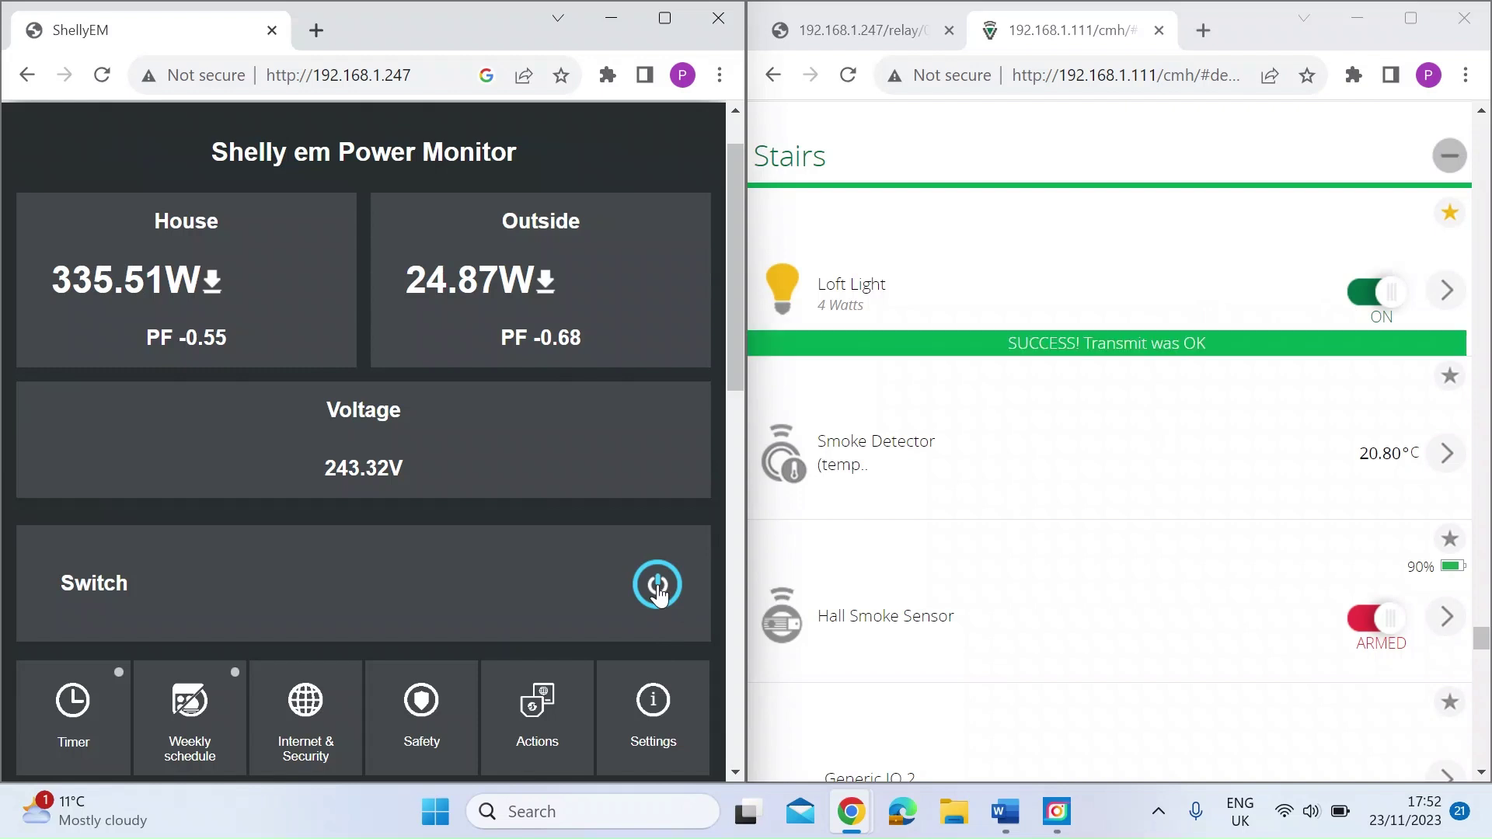
{"action": "left_click", "coordinate": [658, 591]}
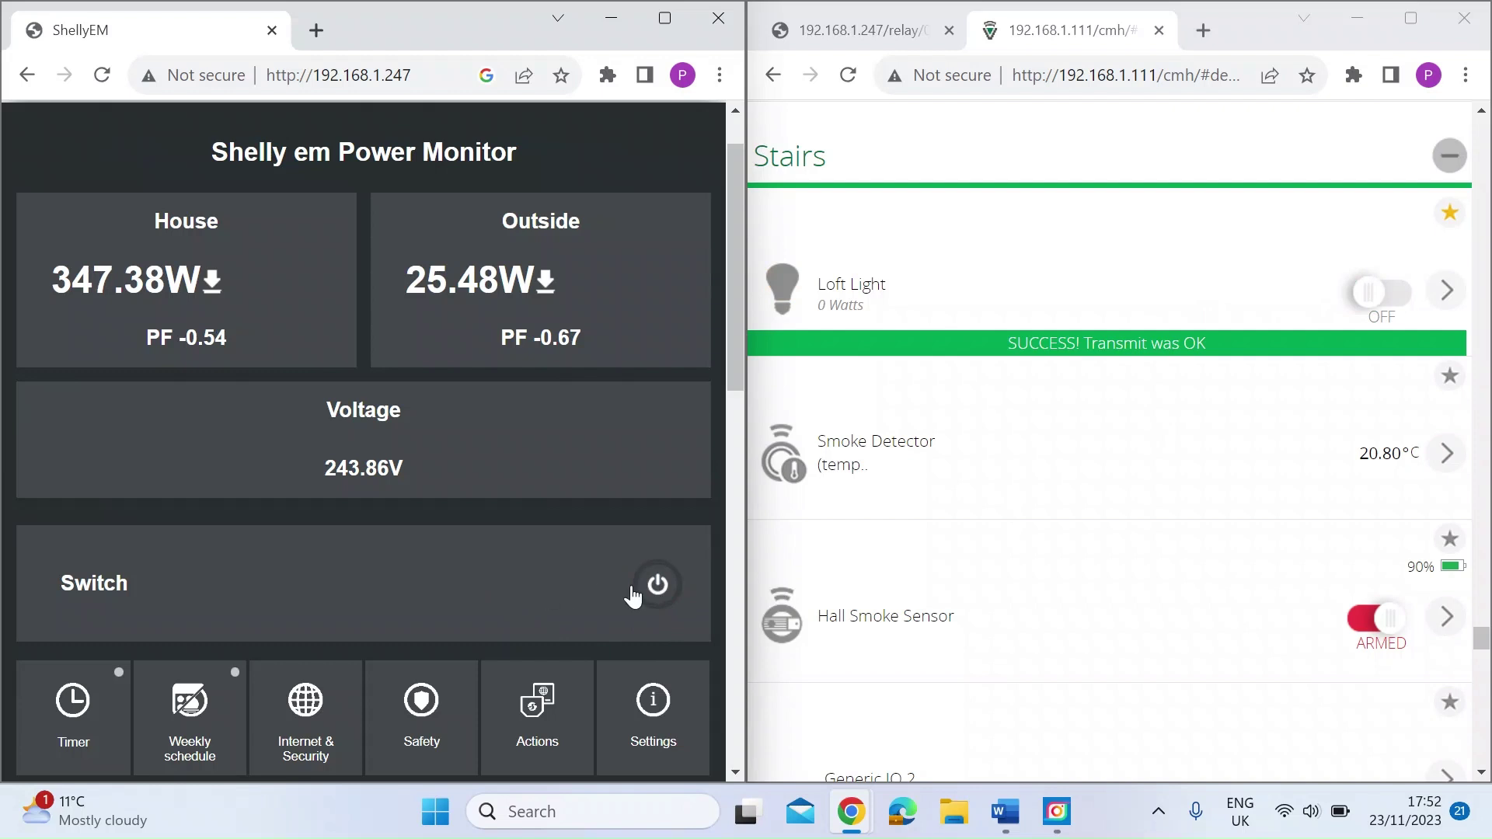
{"action": "left_click", "coordinate": [658, 589]}
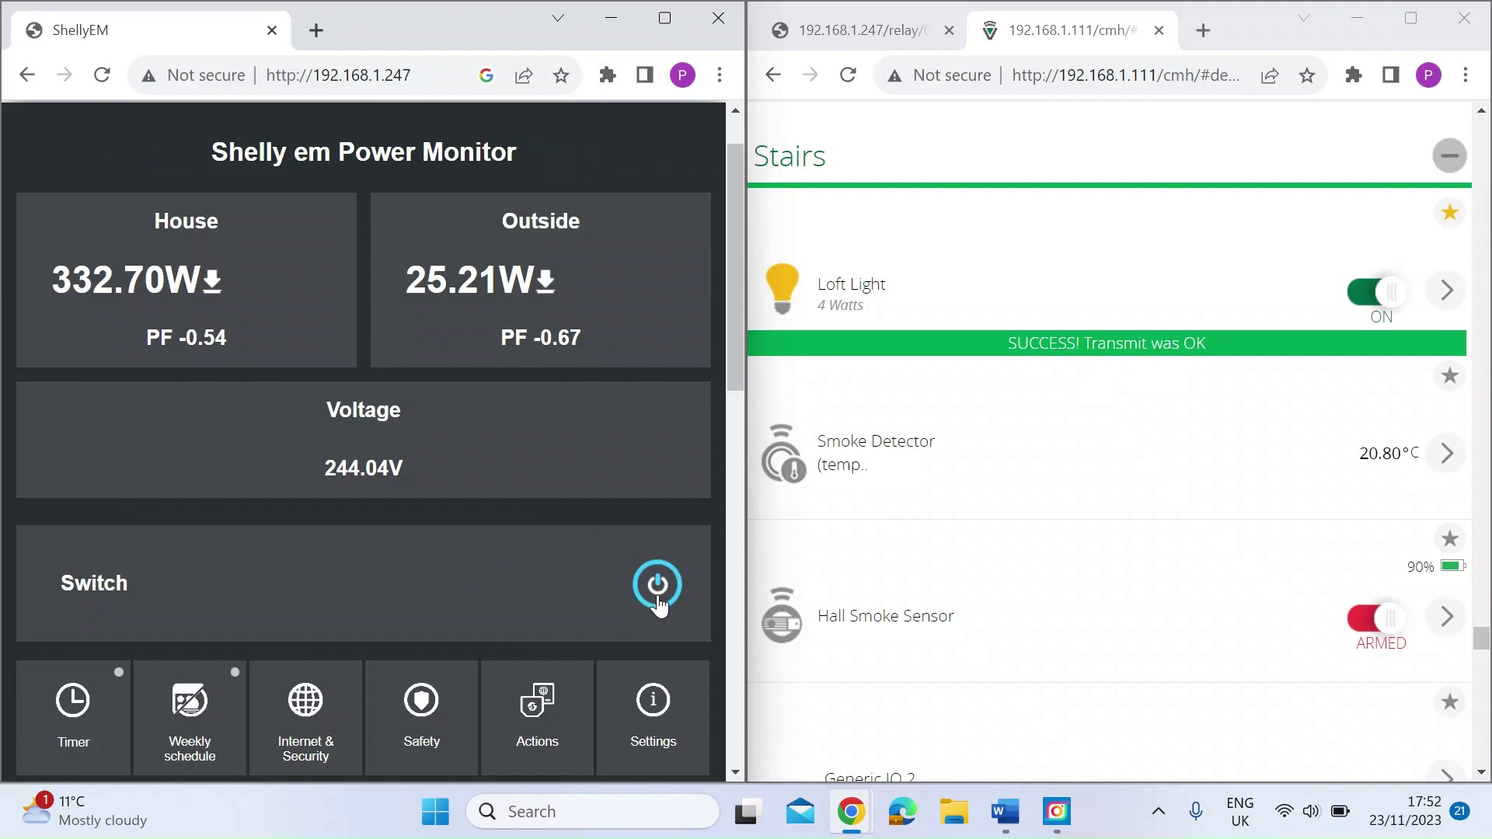
{"action": "left_click", "coordinate": [657, 598]}
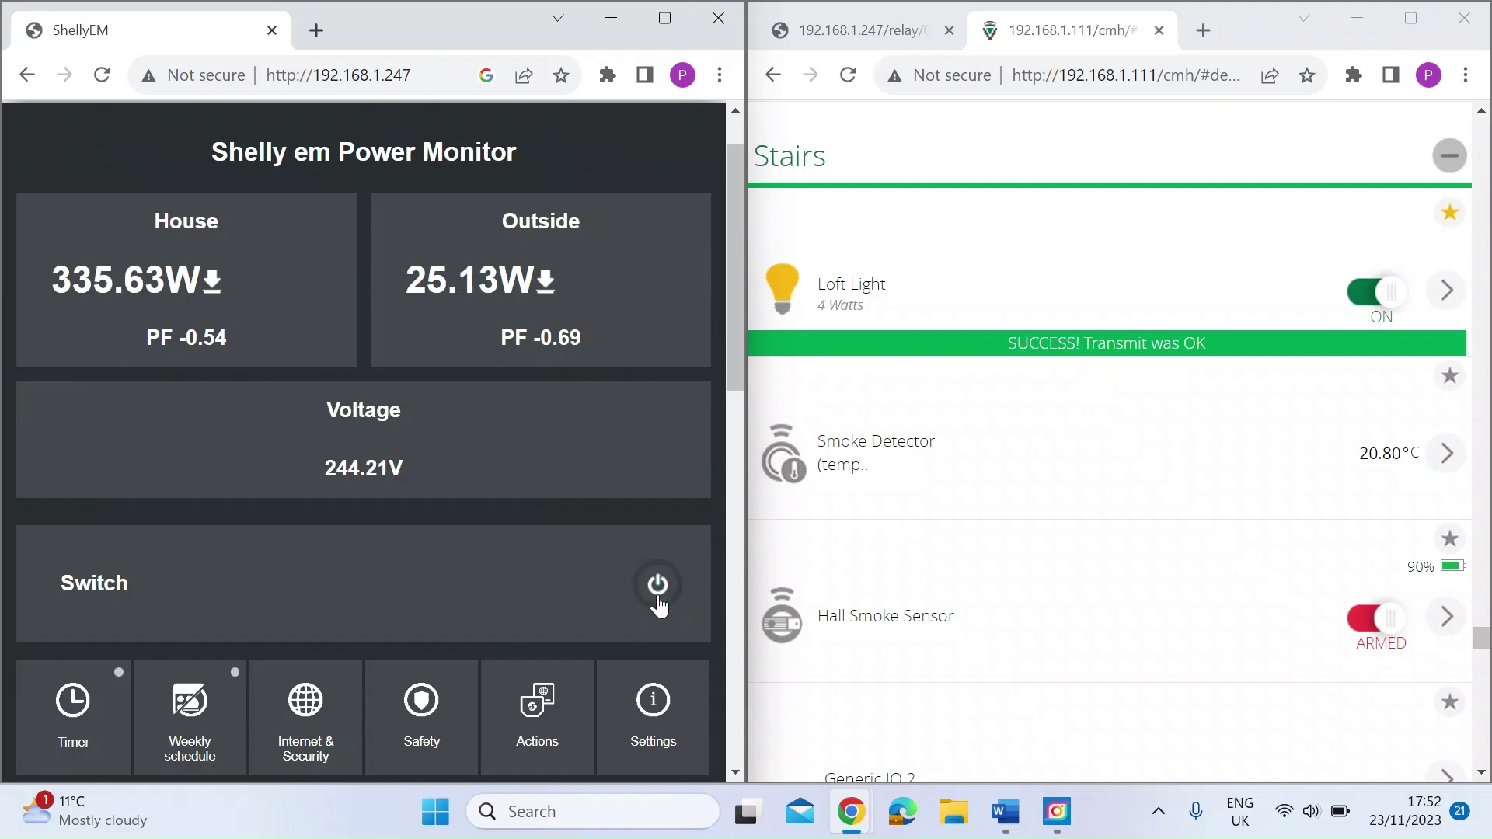